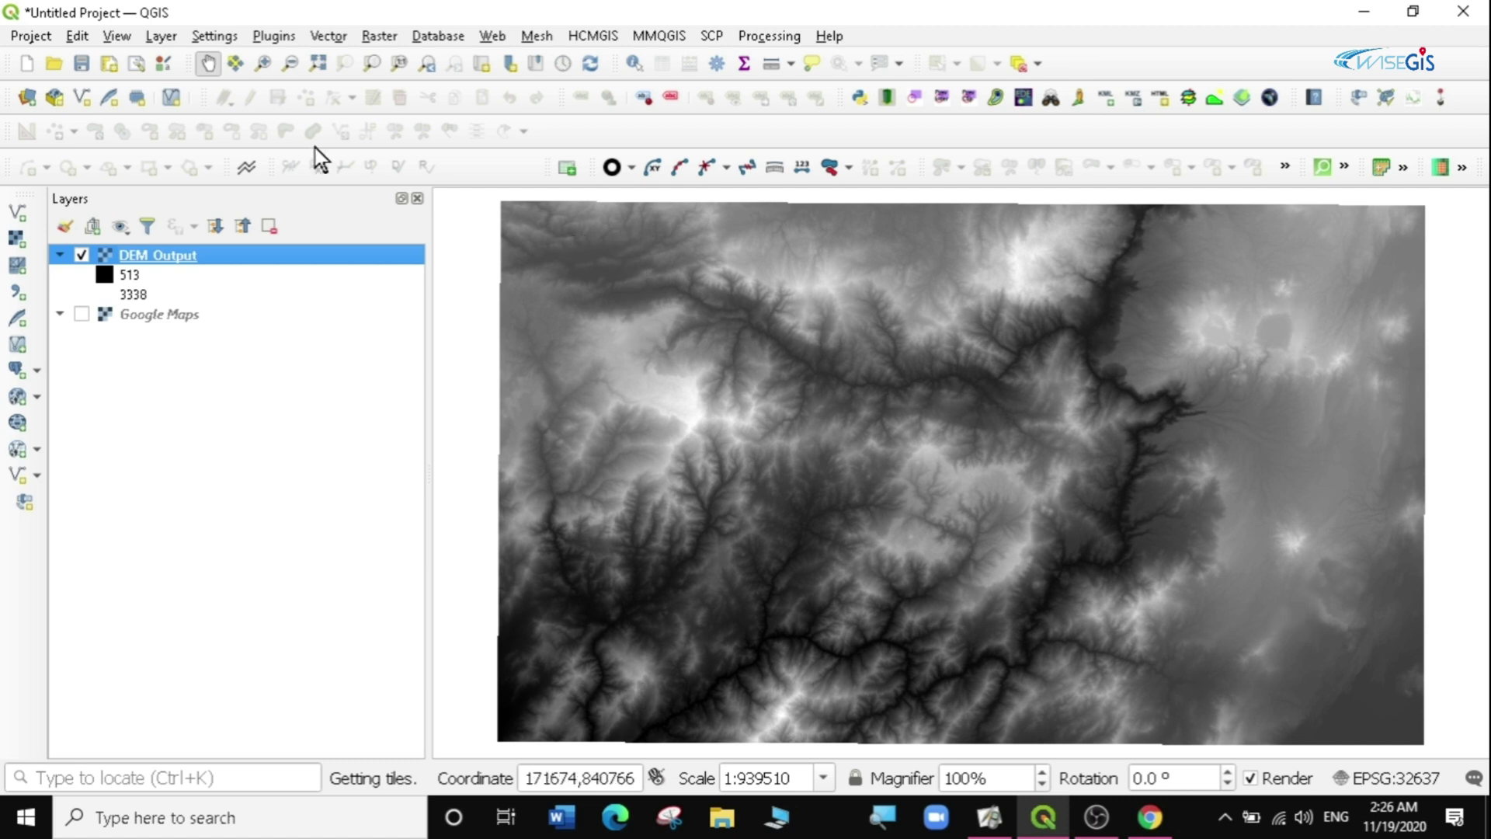
# Step: Open the Layer menu above the grayscale DEM Output map
pyautogui.click(159, 34)
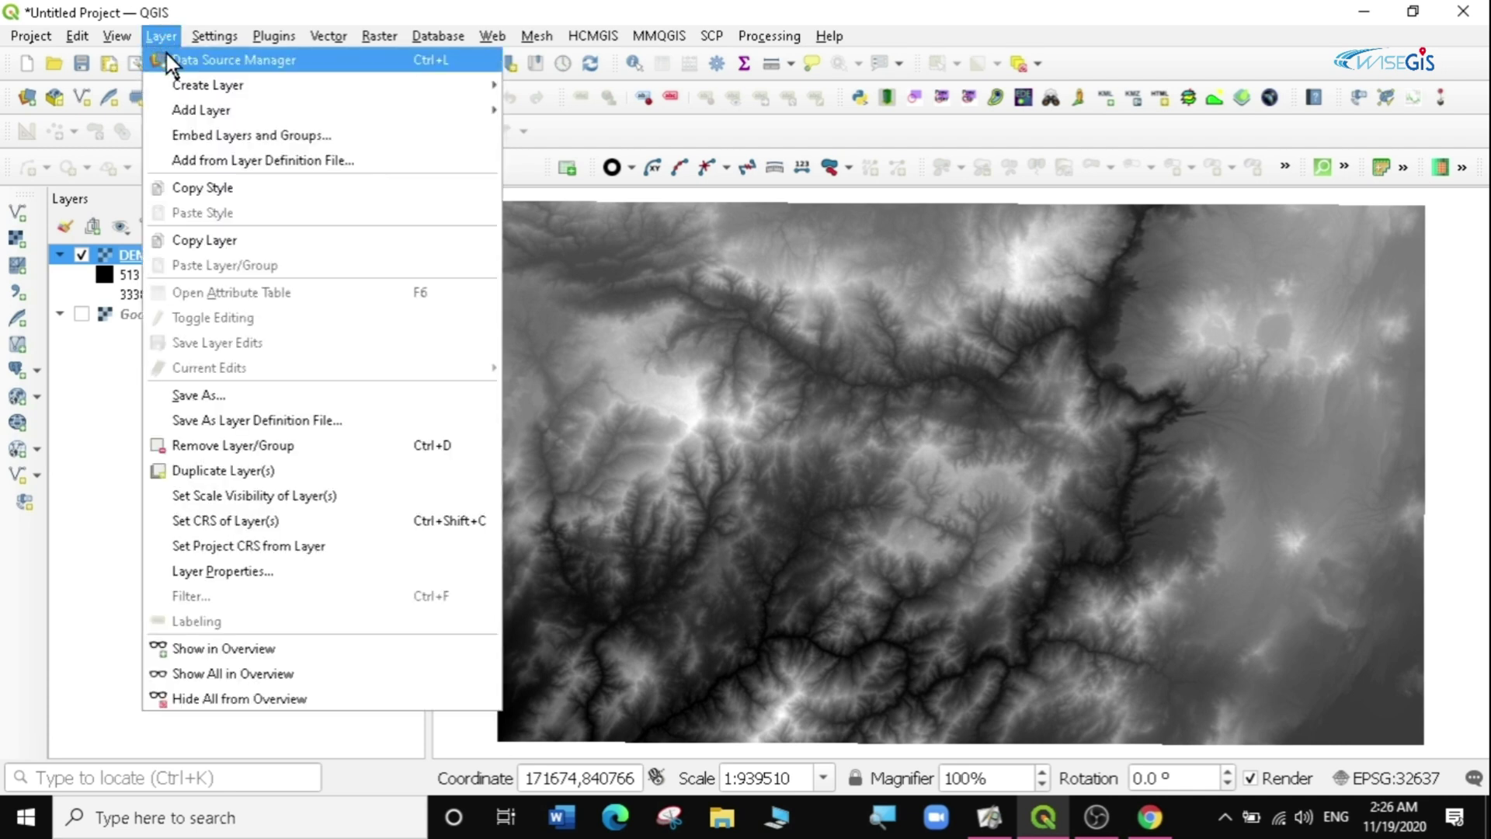
# Step: Start a new shapefile layer named Boundary in Desktop > GIS > data > point sampling tool data
pyautogui.moveTo(186, 91)
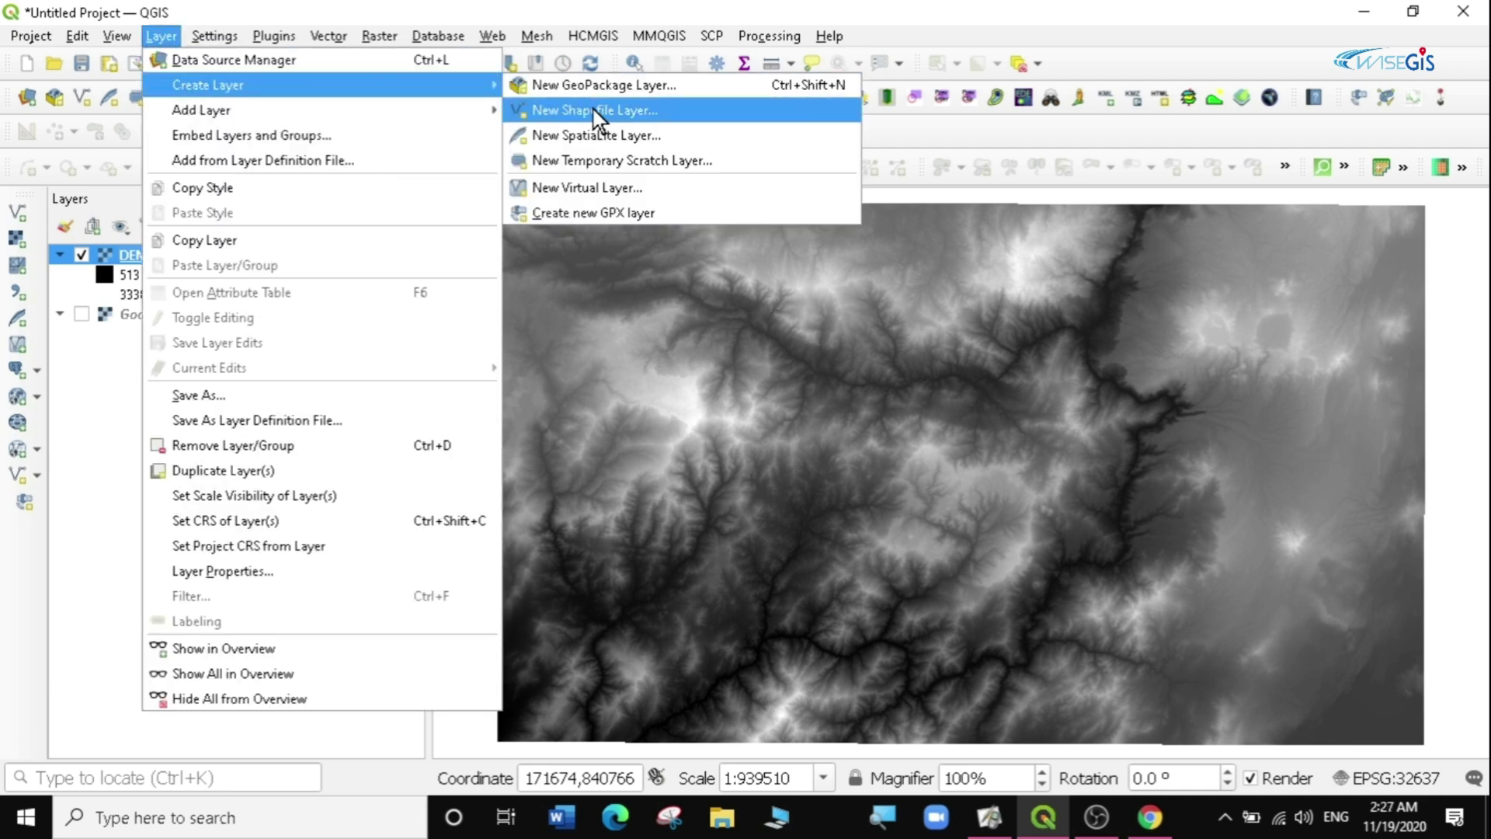
pyautogui.click(633, 111)
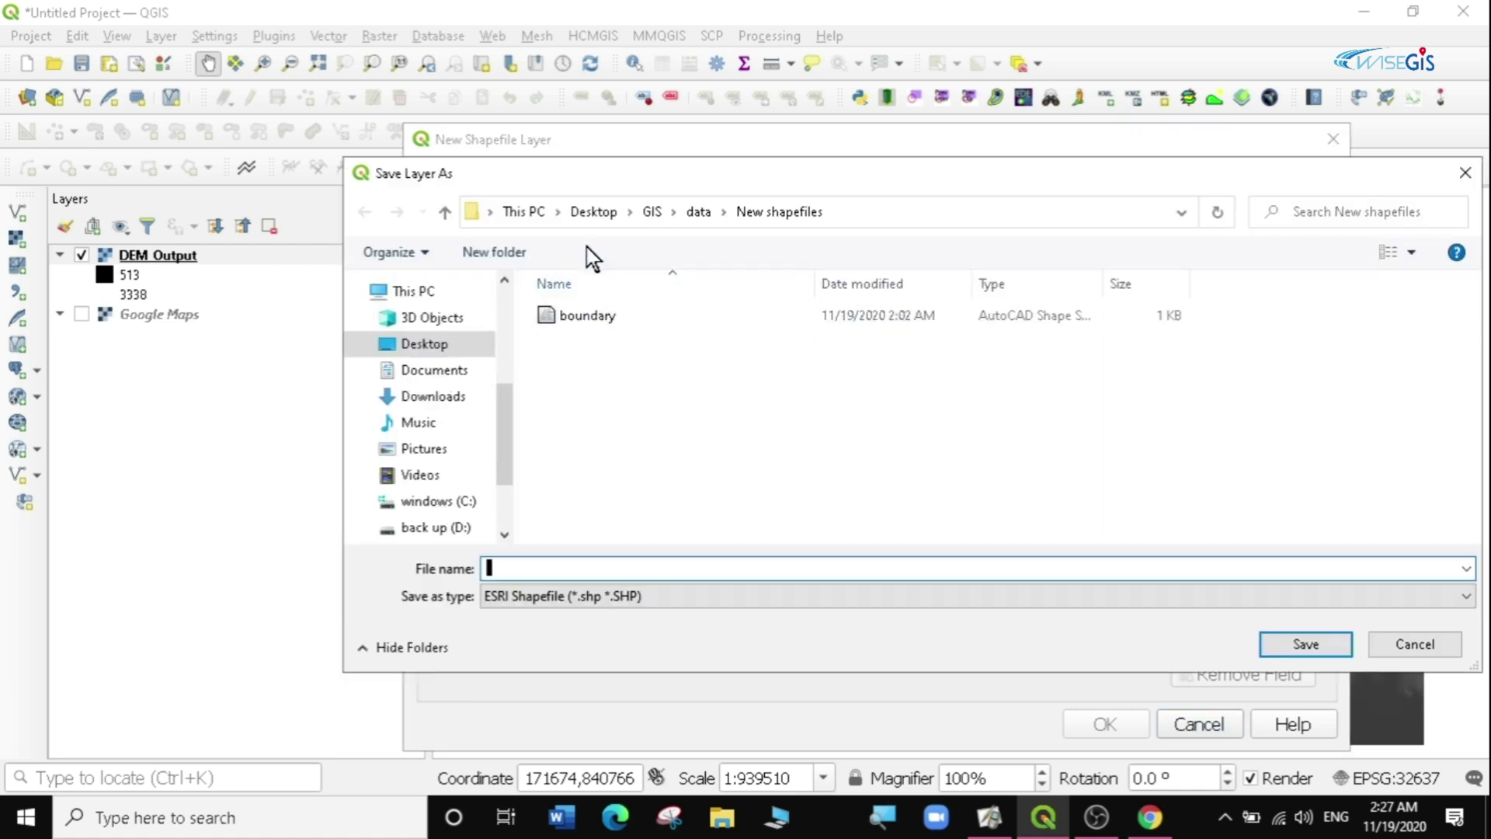
pyautogui.click(597, 211)
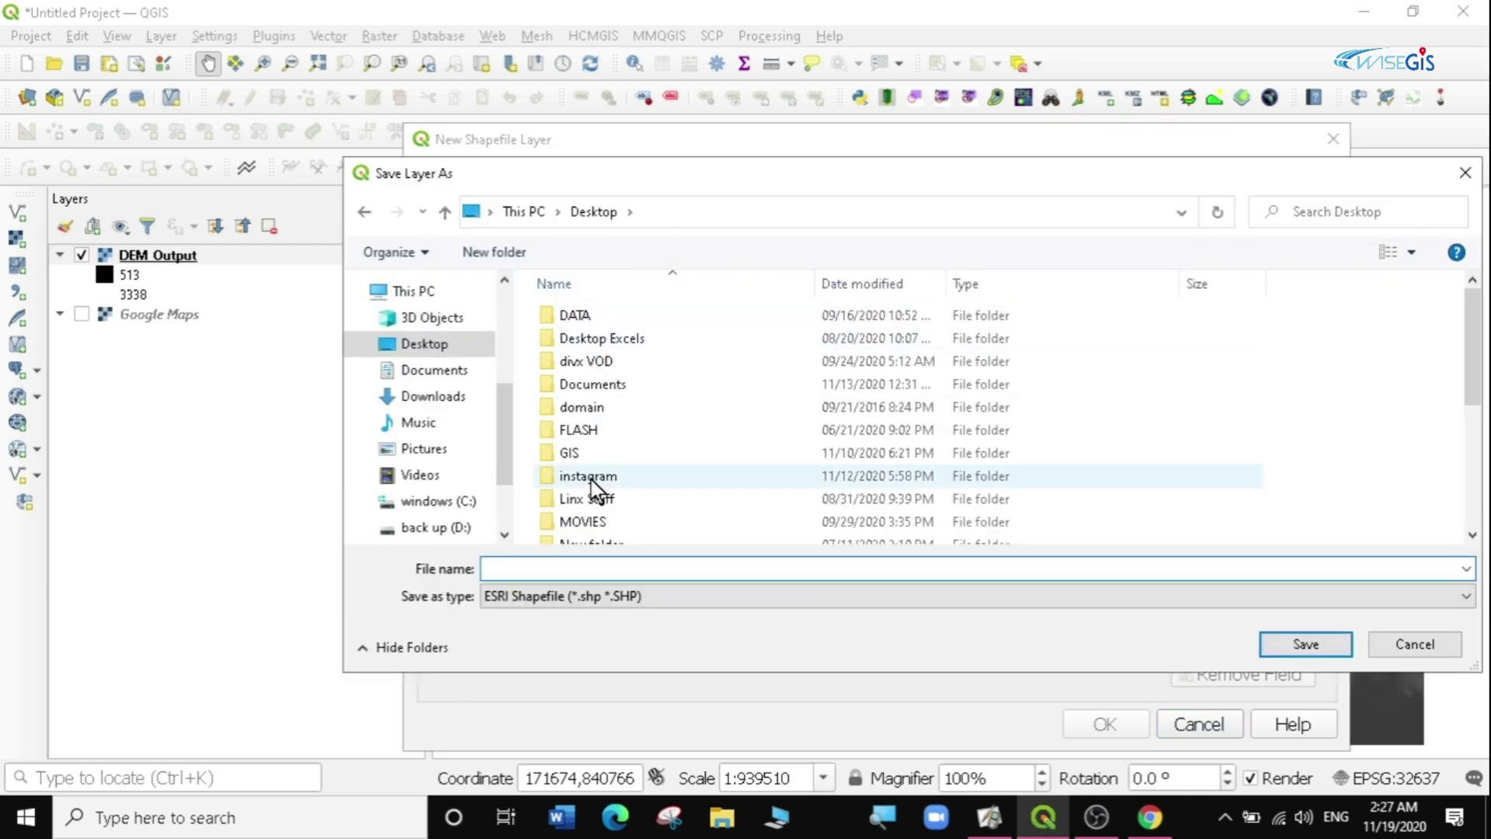
pyautogui.doubleClick(575, 453)
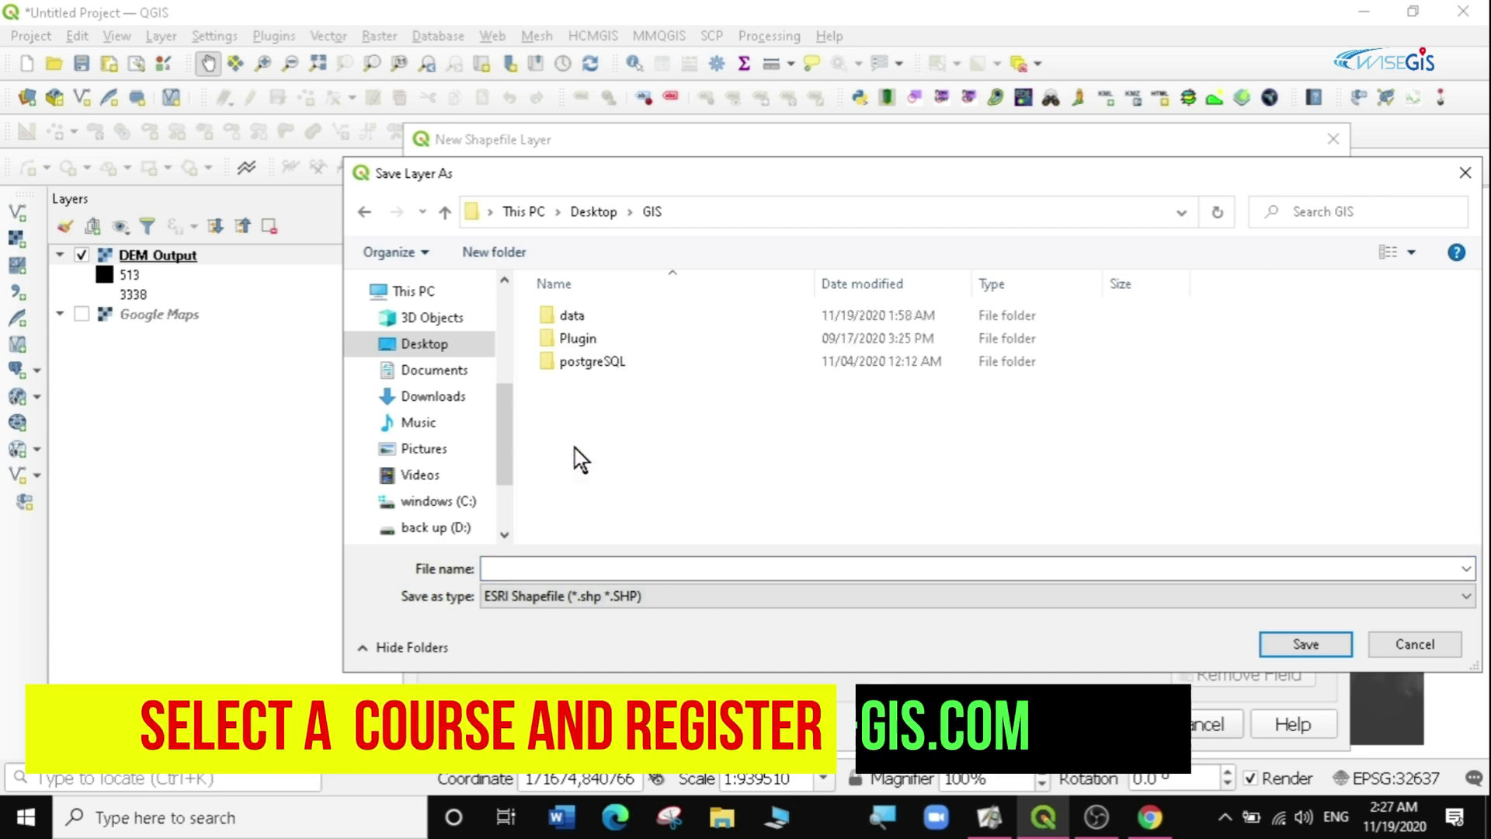
pyautogui.doubleClick(574, 317)
pyautogui.scroll(-5, 622, 473)
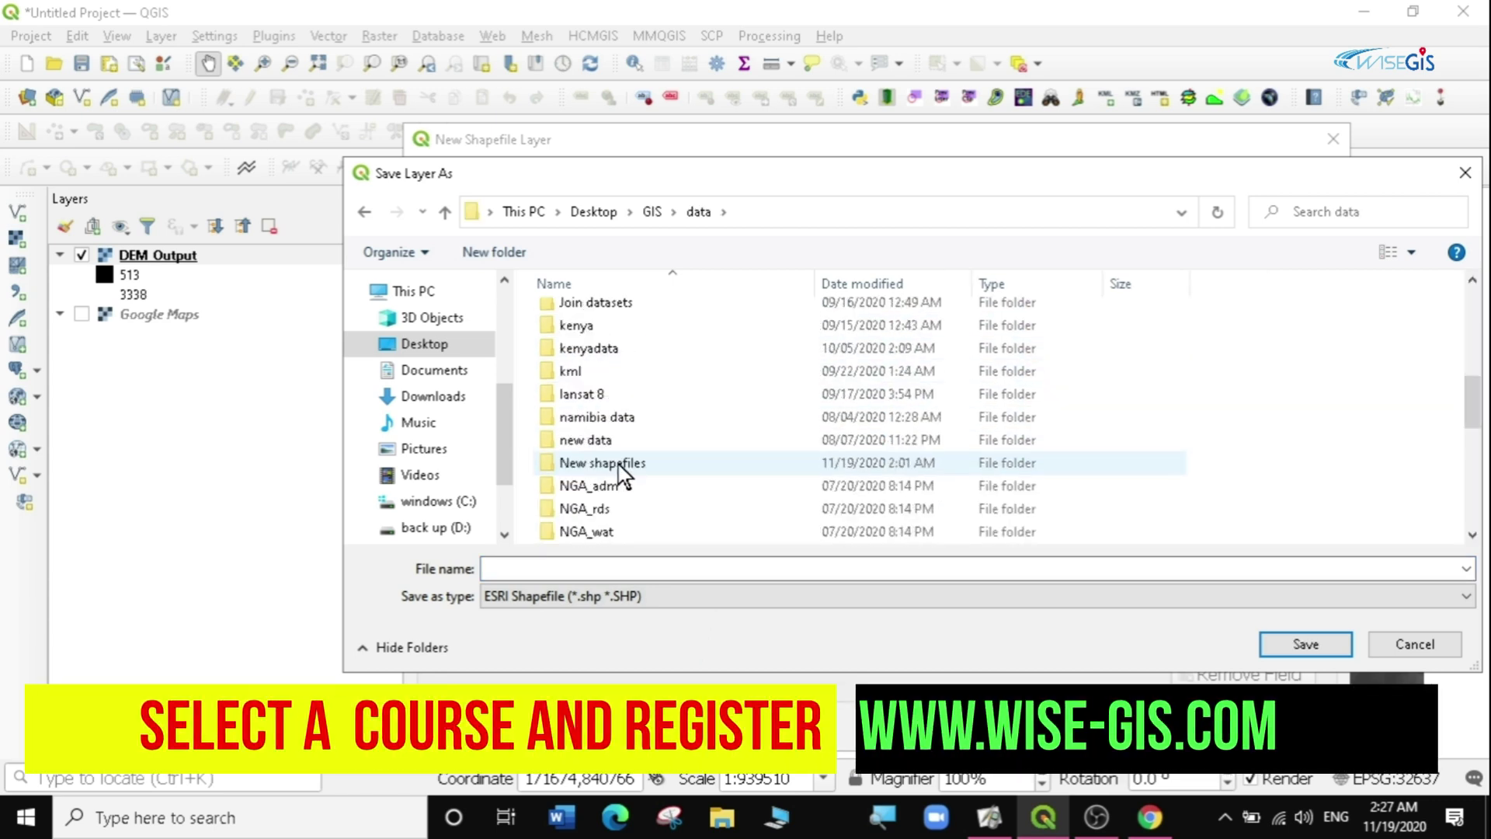
pyautogui.scroll(-3, 689, 469)
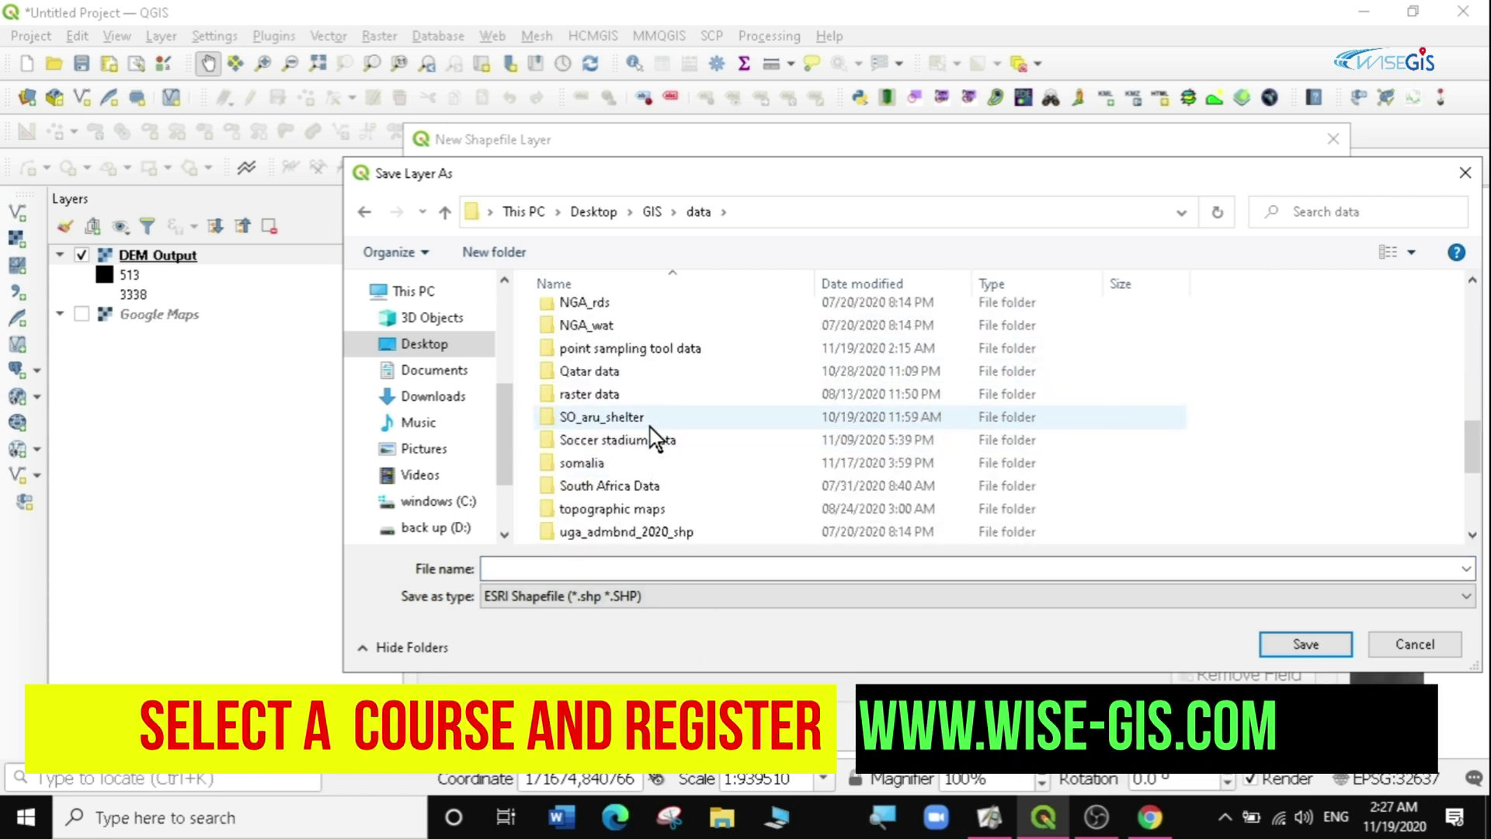
pyautogui.doubleClick(626, 349)
pyautogui.click(606, 568)
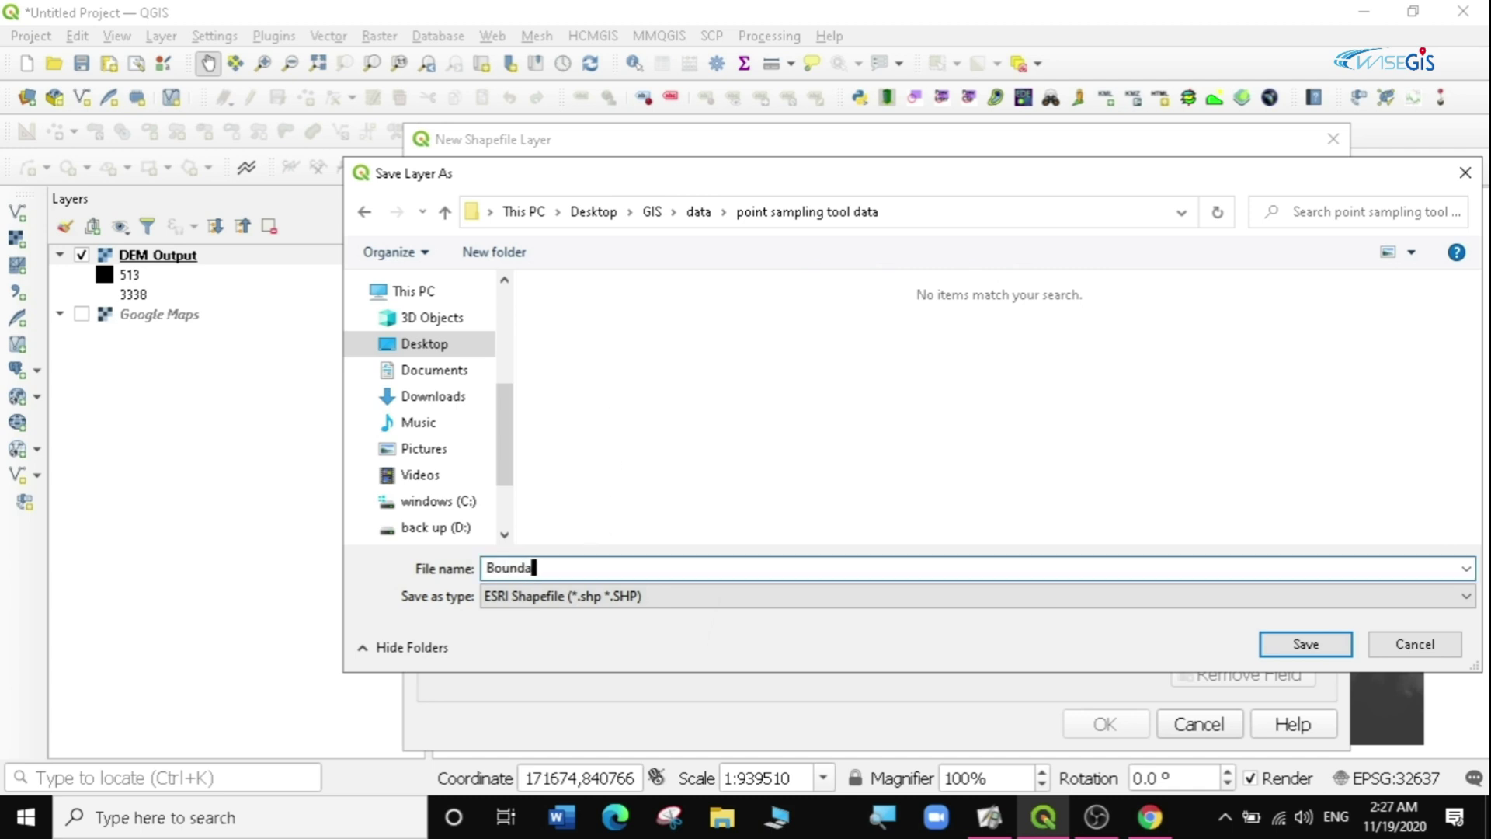
pyautogui.click(1305, 644)
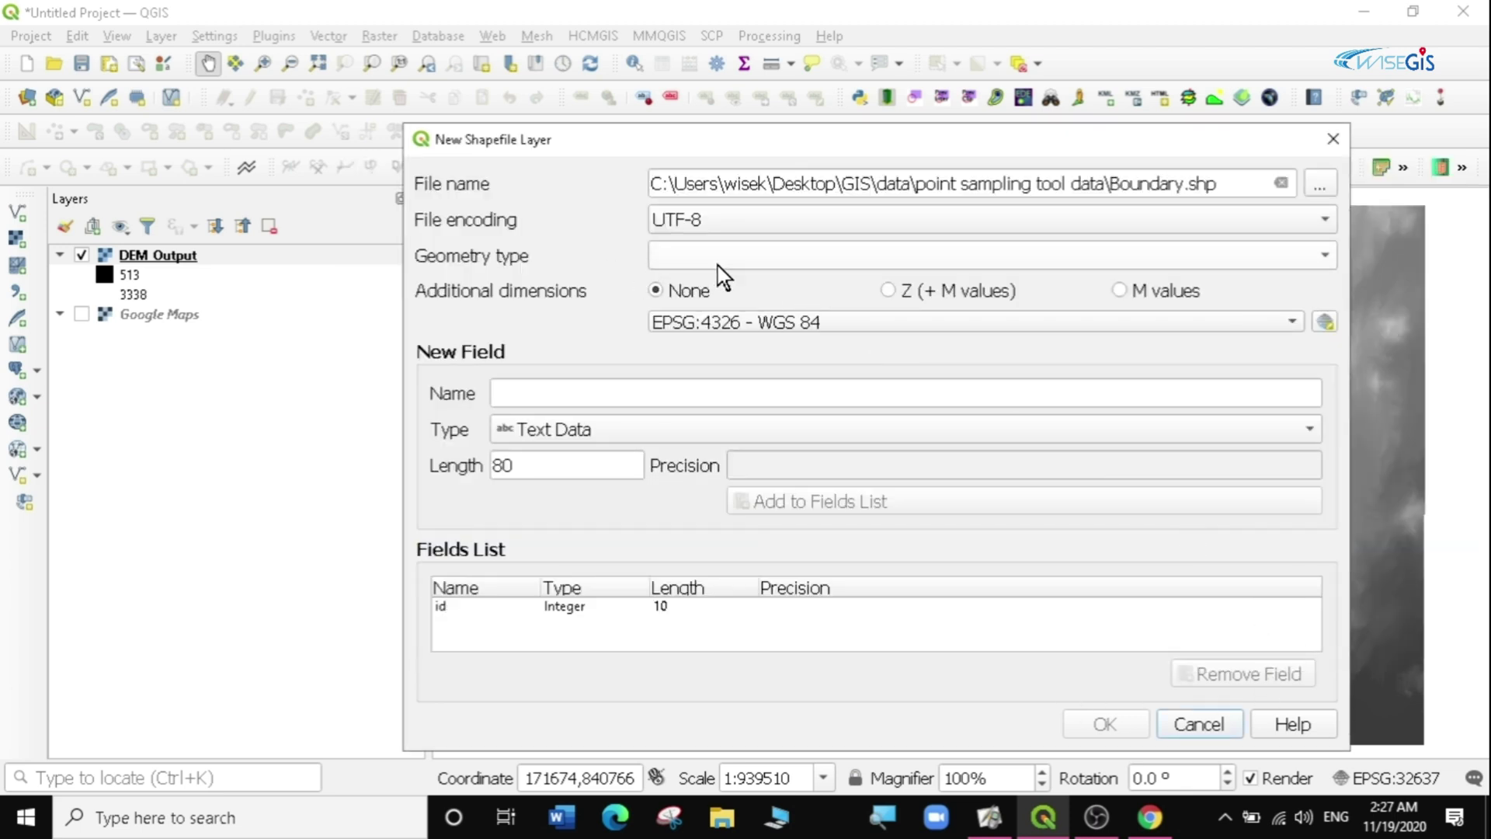
# Step: Make the new layer a Polygon layer using the project CRS EPSG:32637
pyautogui.click(982, 253)
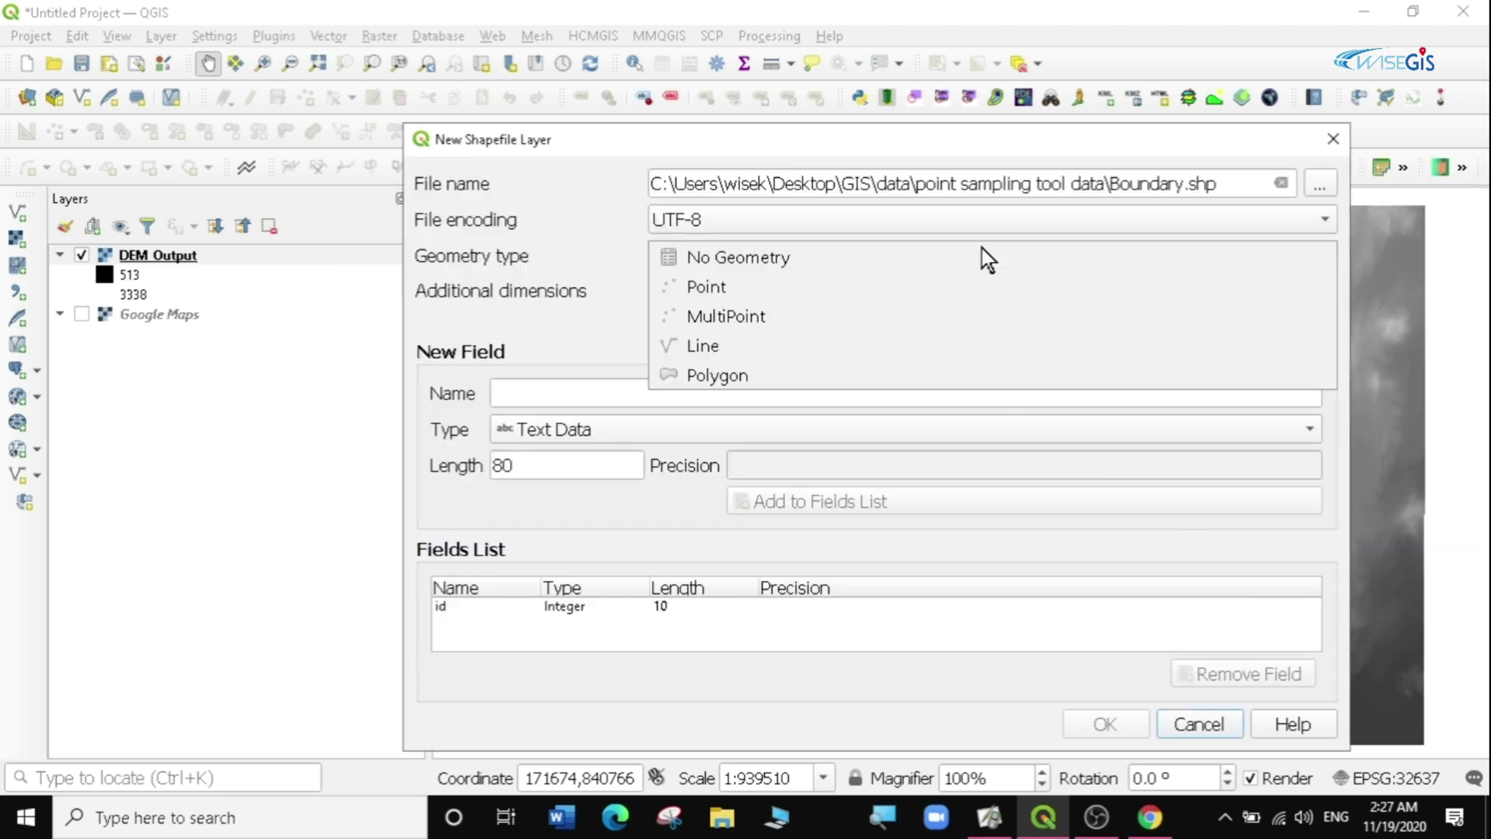
pyautogui.click(720, 375)
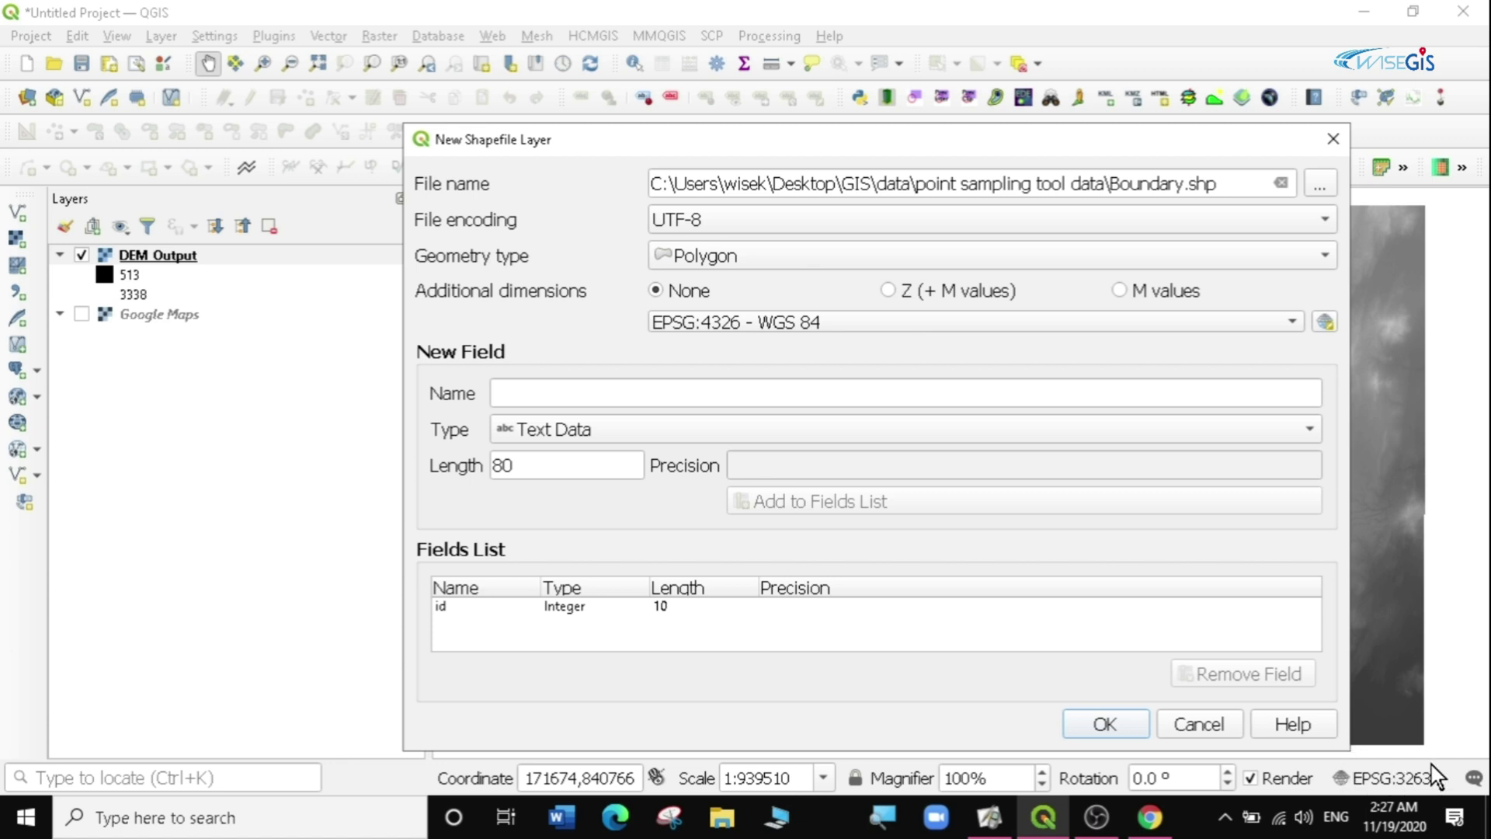
pyautogui.click(1291, 322)
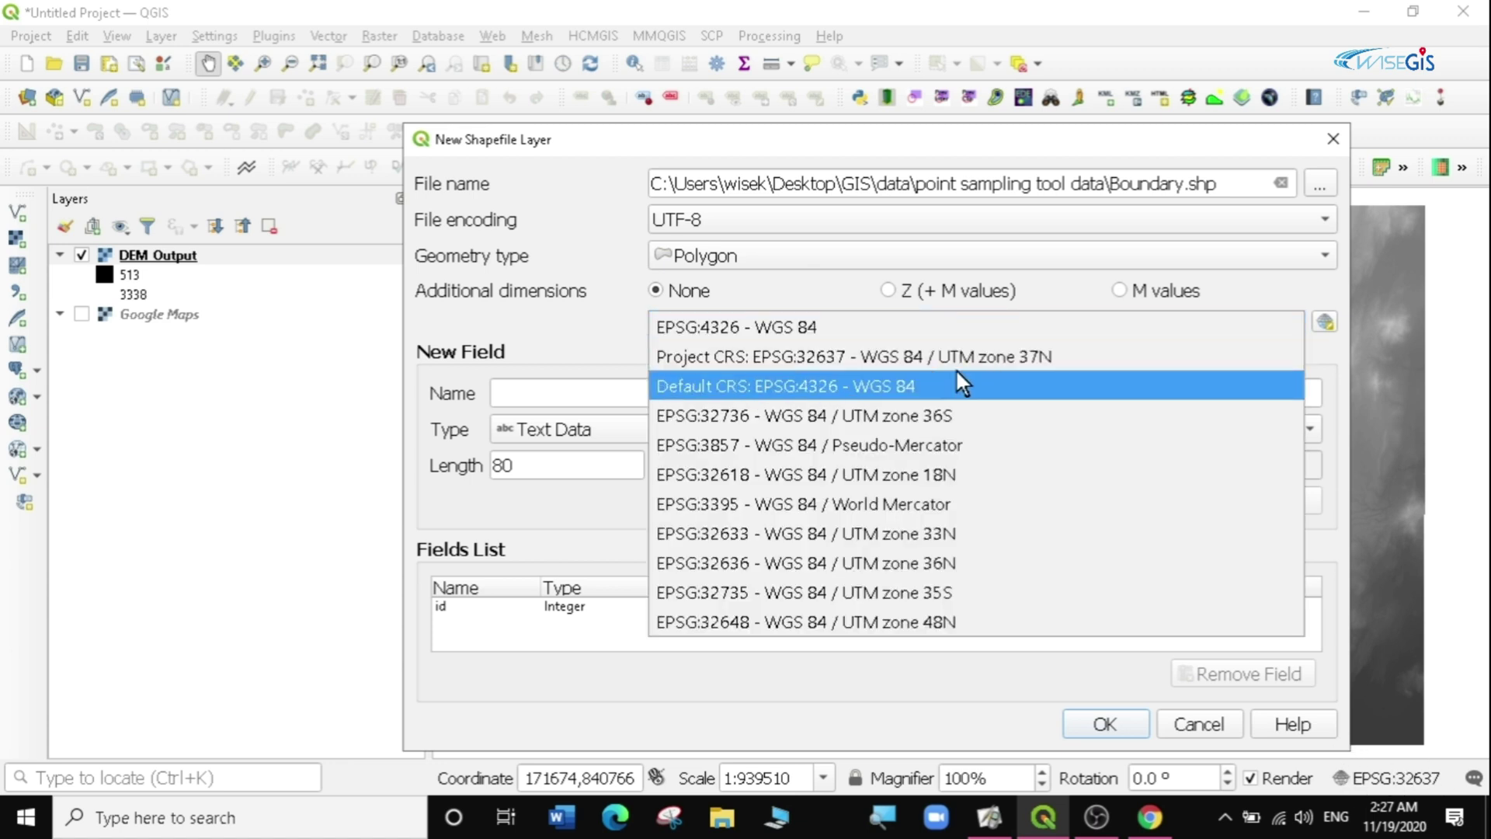
pyautogui.click(1017, 358)
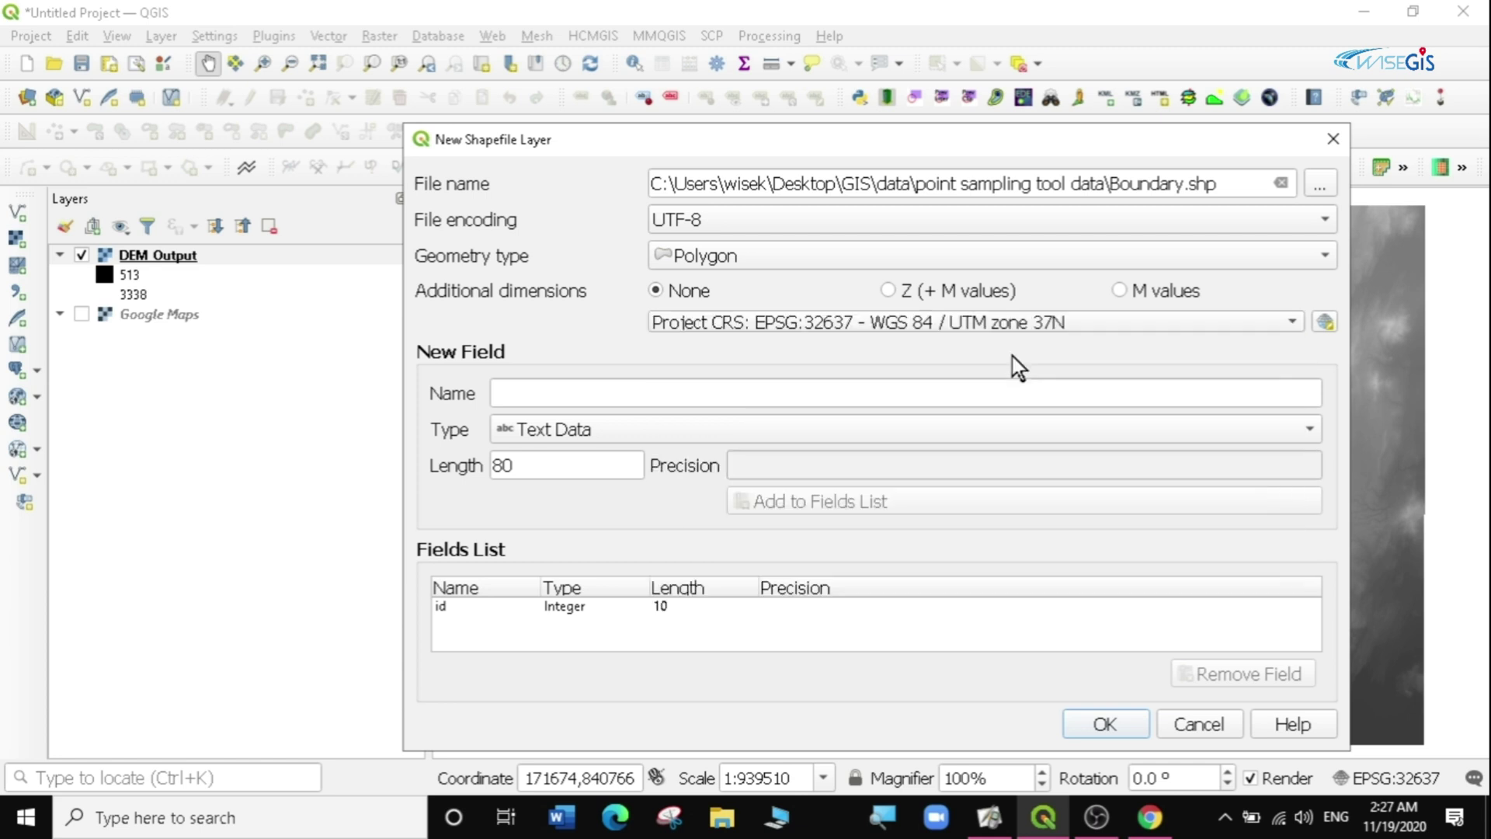
# Step: Add a Name text field and create the Boundary layer
pyautogui.click(504, 394)
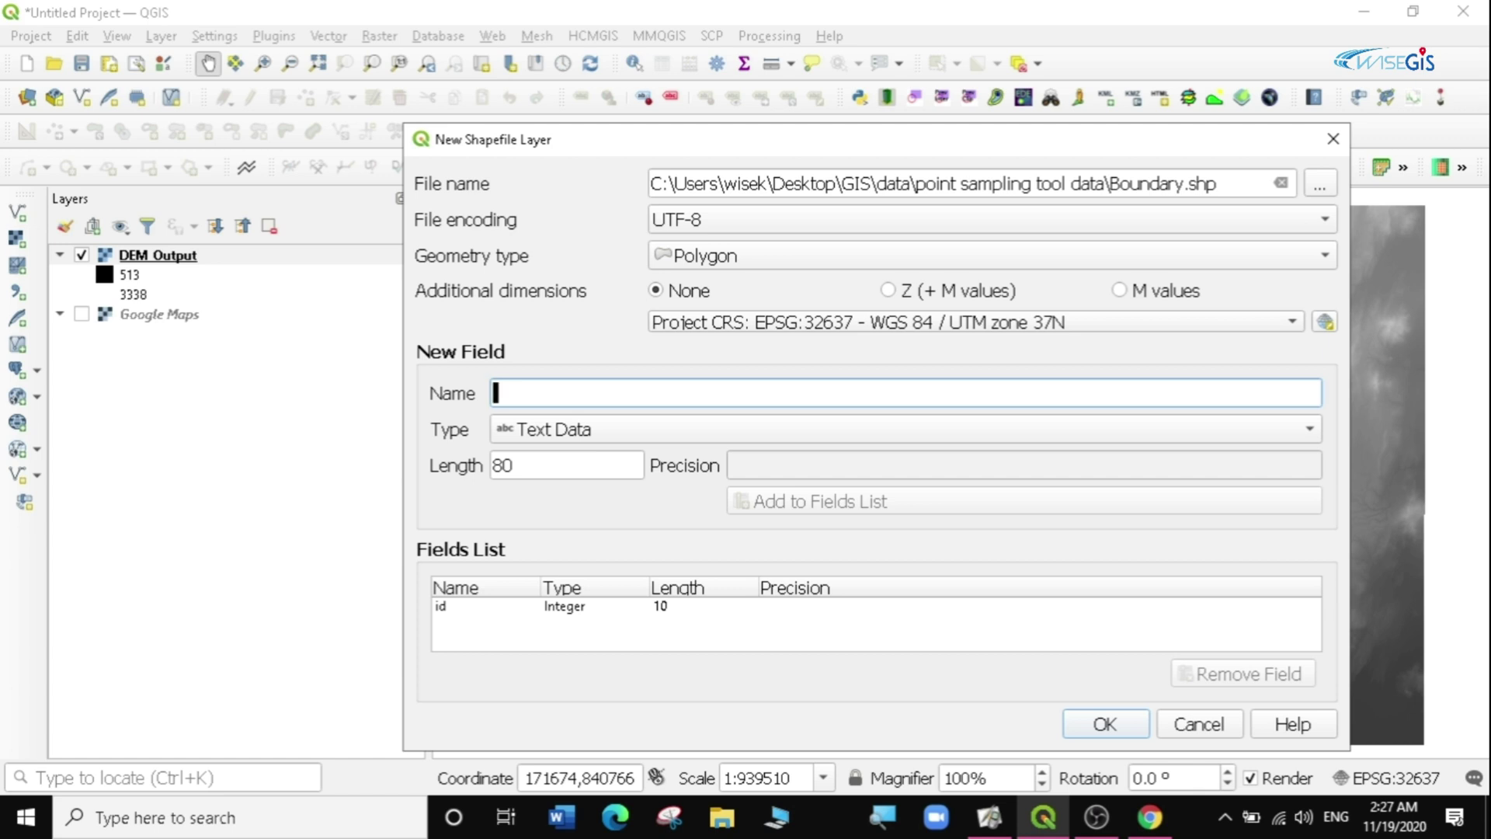
pyautogui.write('Name')
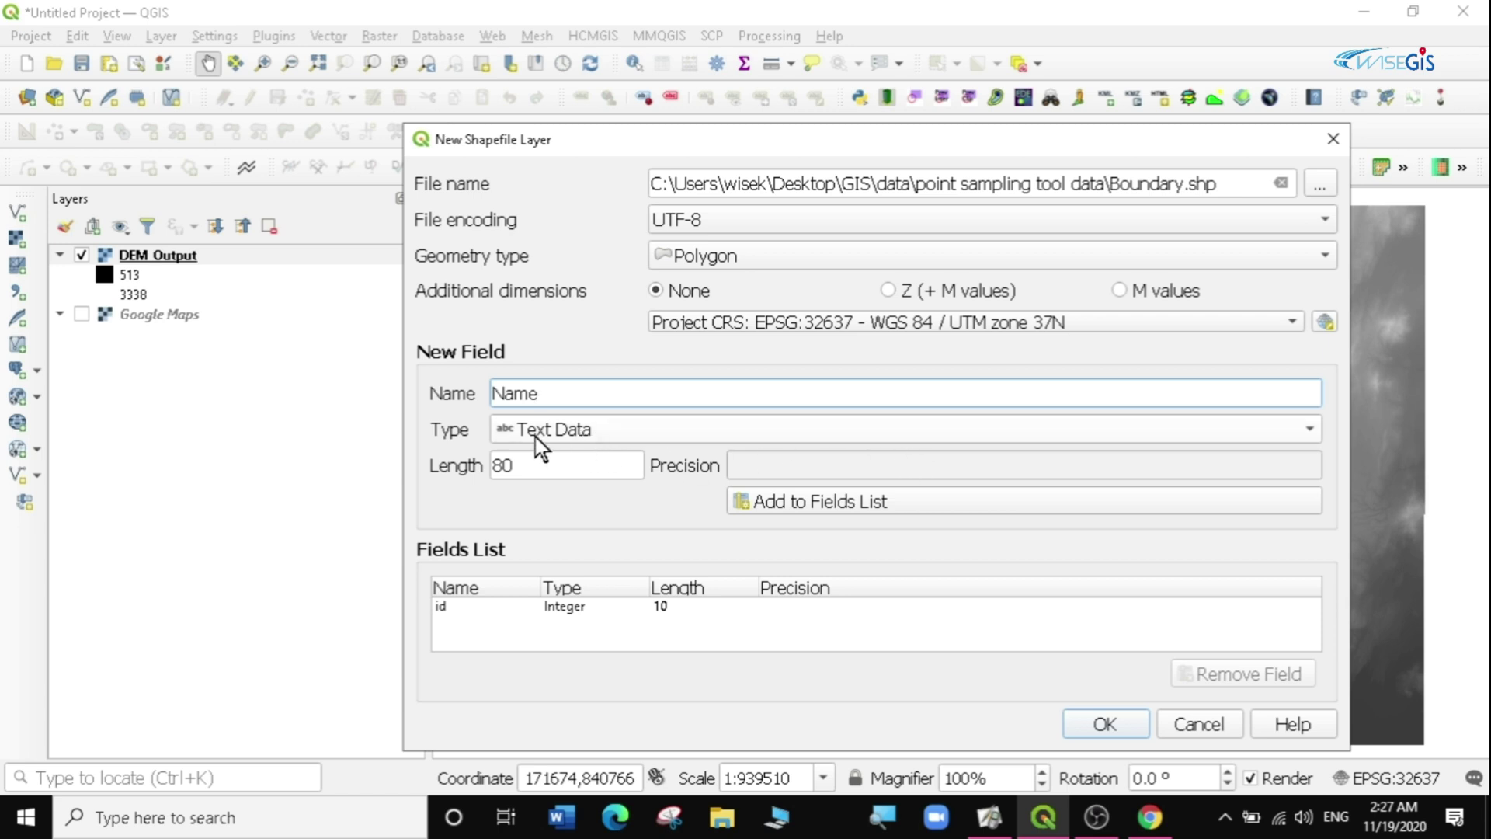
pyautogui.click(790, 499)
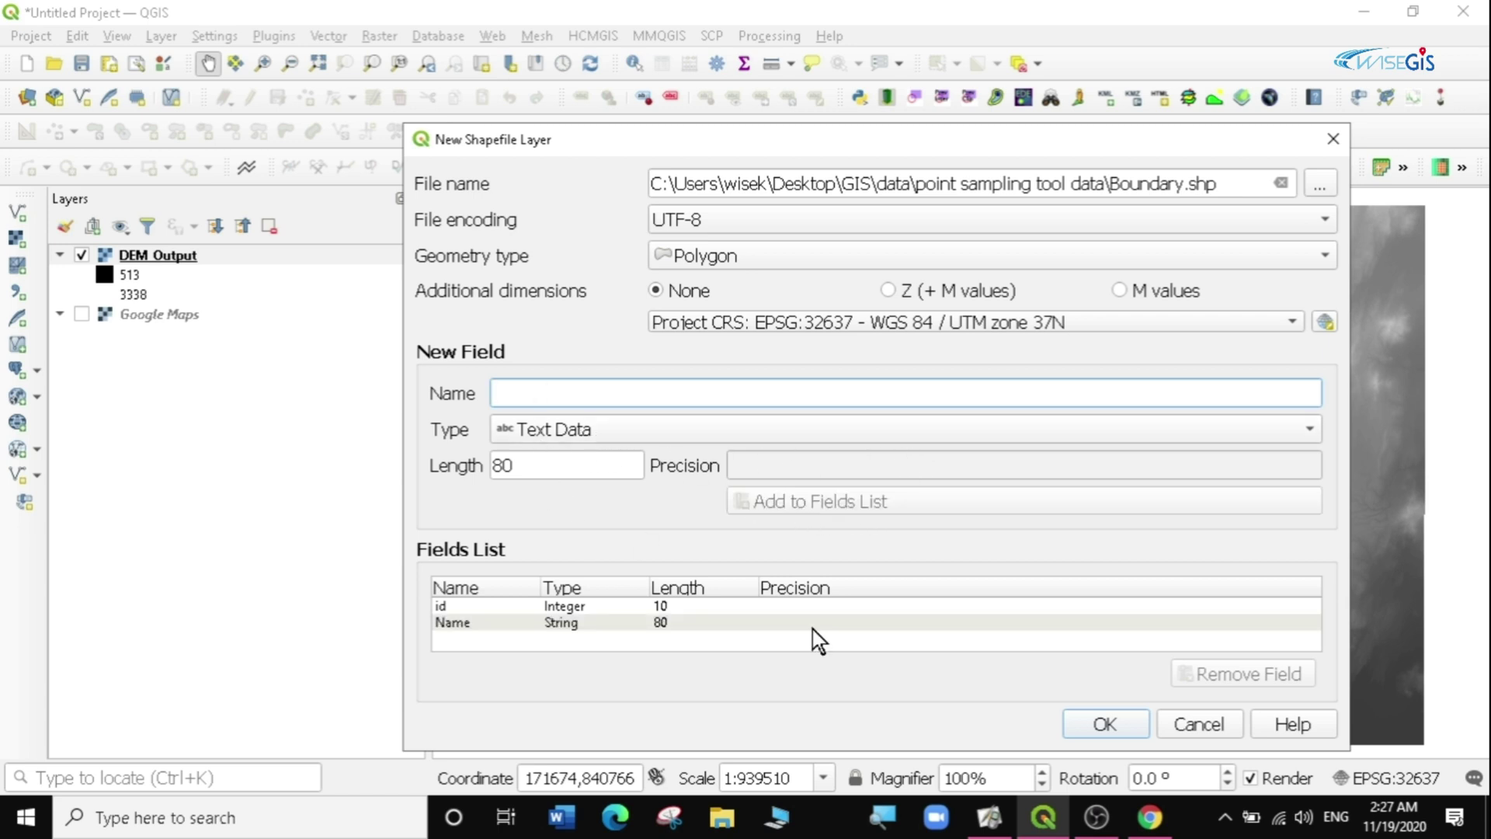
pyautogui.click(1070, 722)
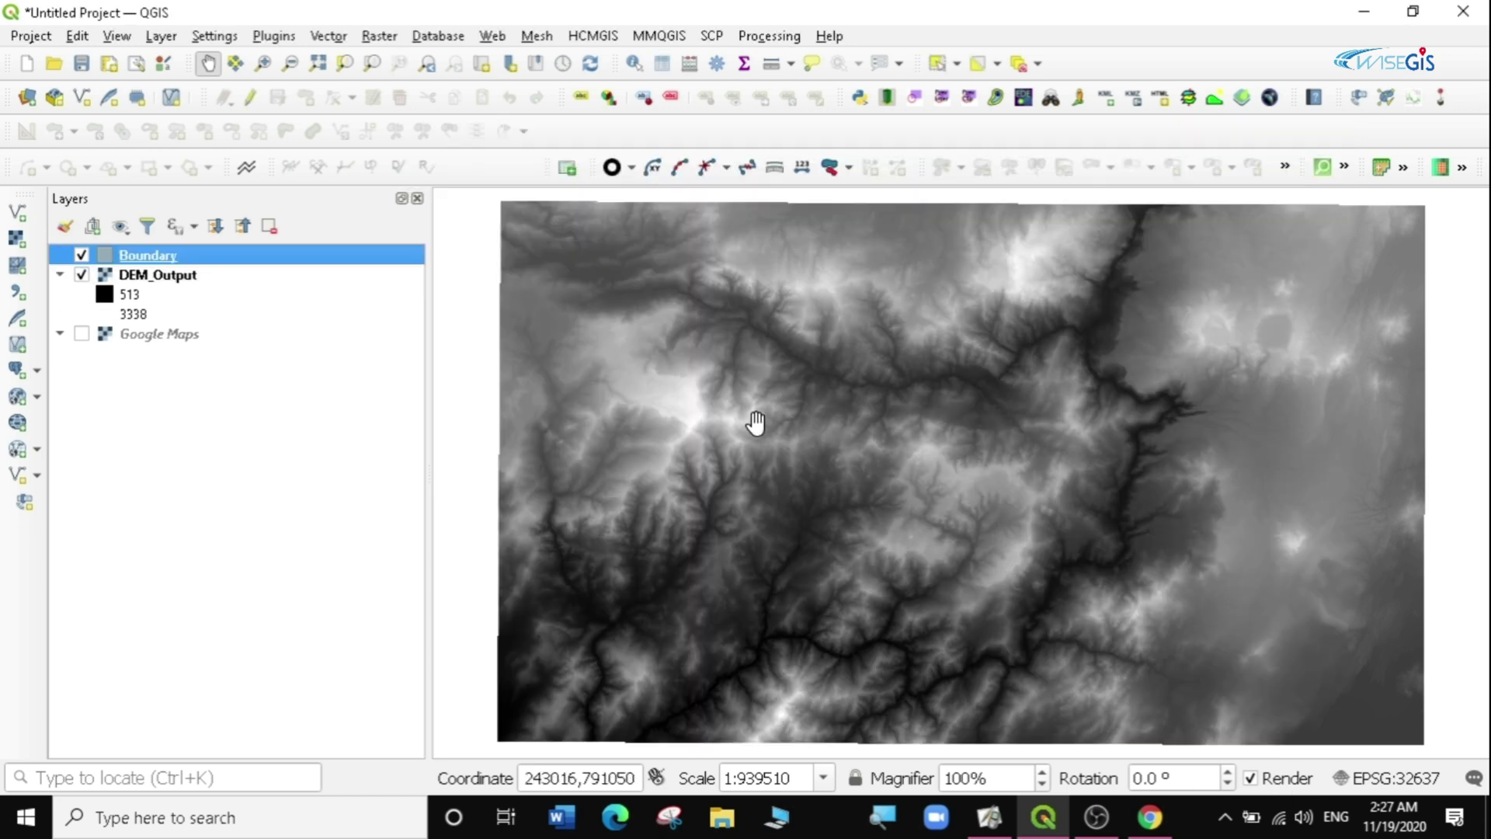
# Step: Open the Boundary layer's Symbology properties
pyautogui.click(167, 375)
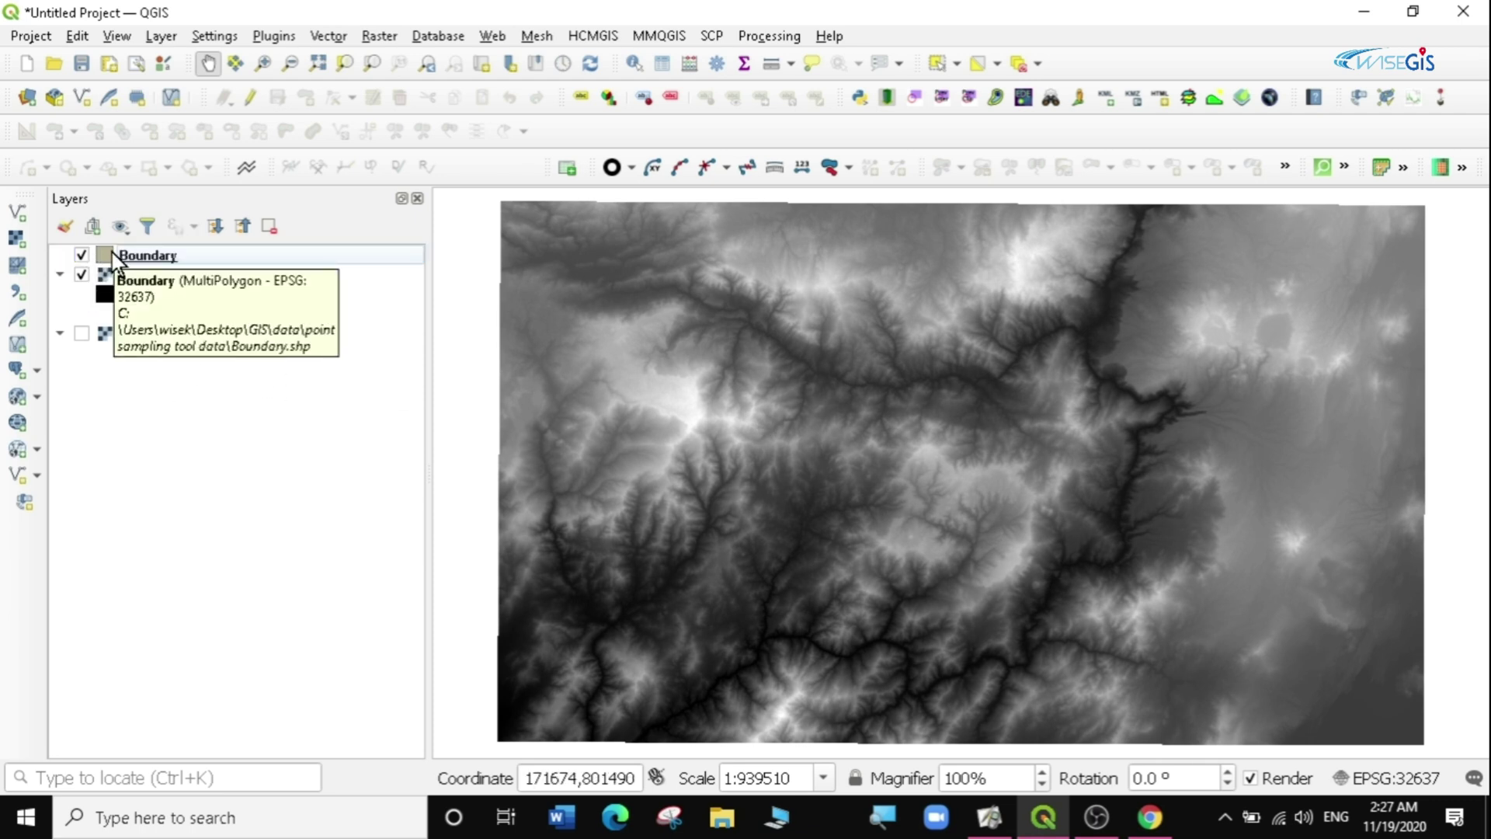
pyautogui.click(105, 258)
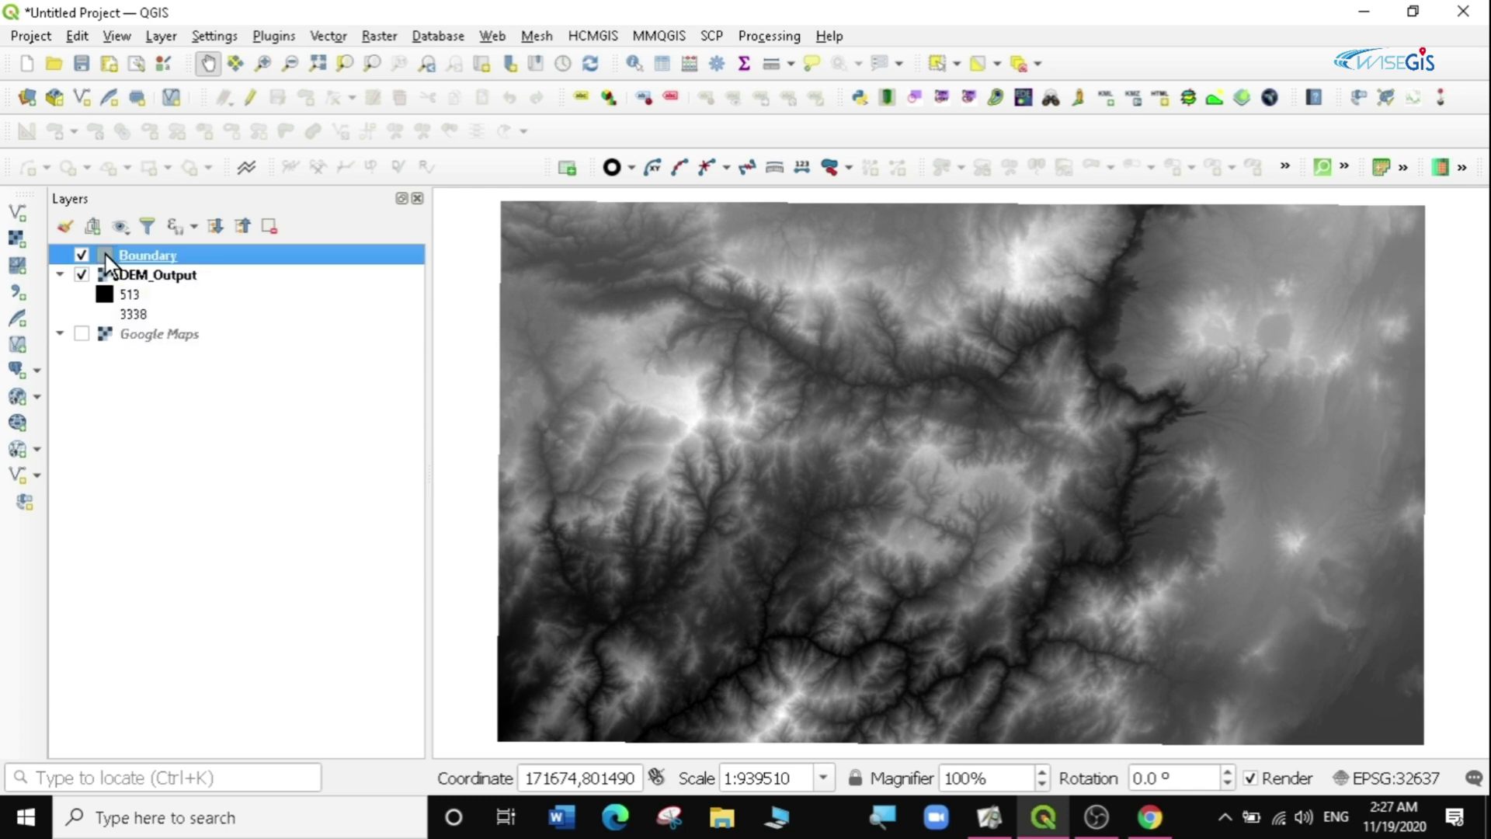
pyautogui.doubleClick(105, 254)
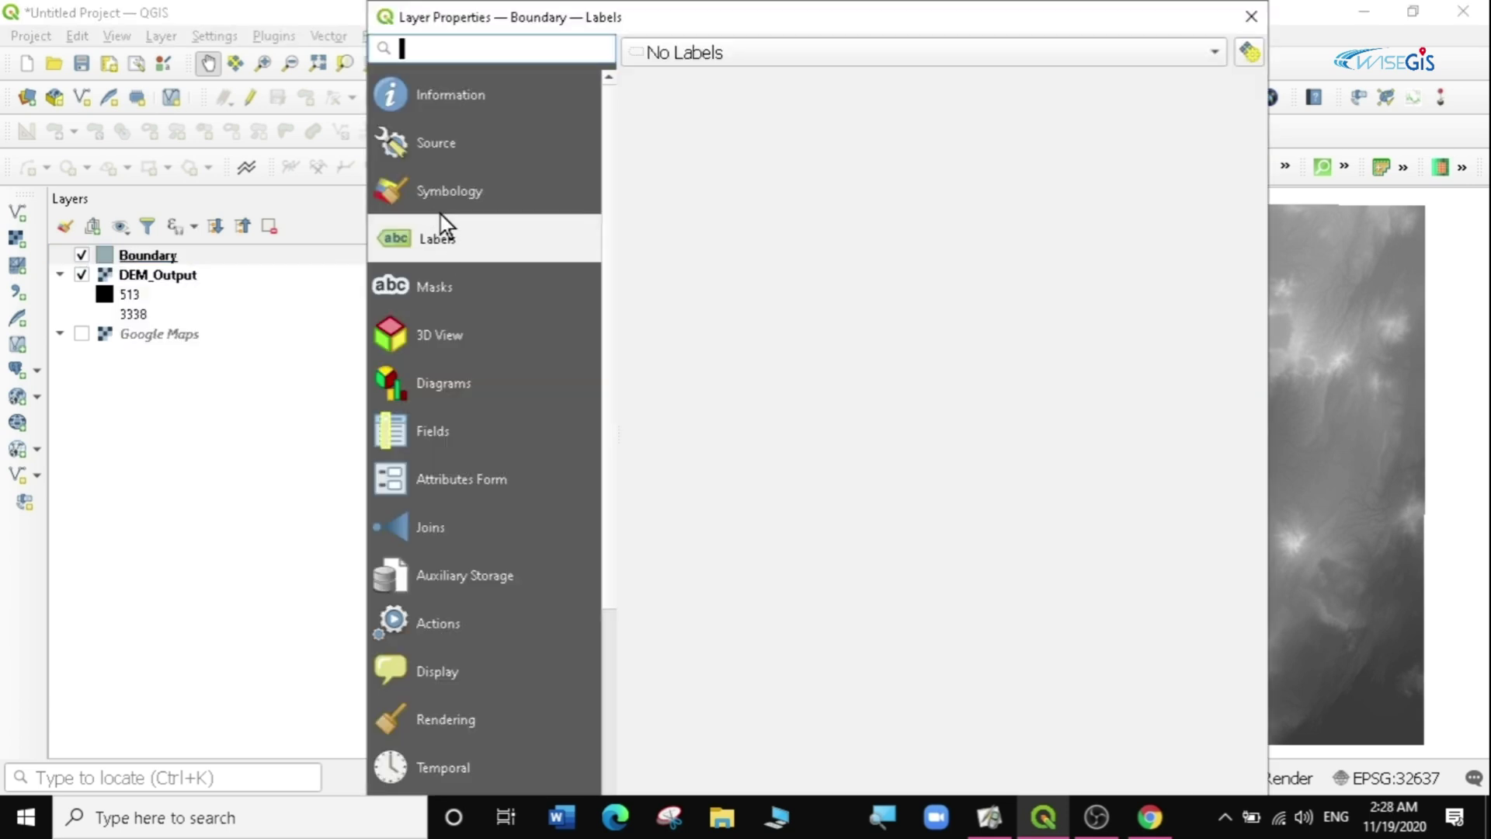
pyautogui.click(437, 196)
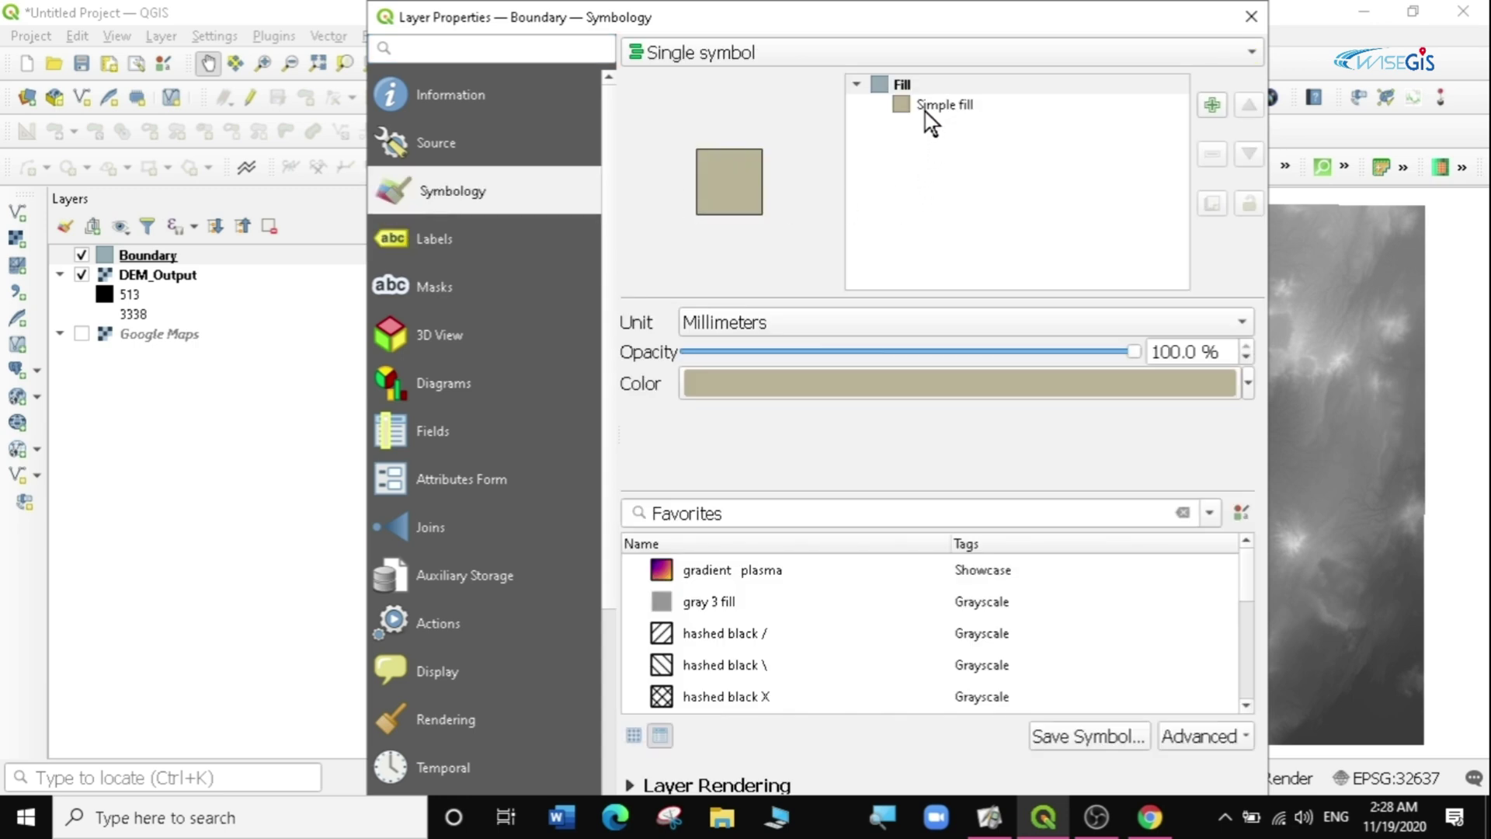
# Step: Change the fill to a red Simple line outline 1.06 mm wide and apply it
pyautogui.click(906, 104)
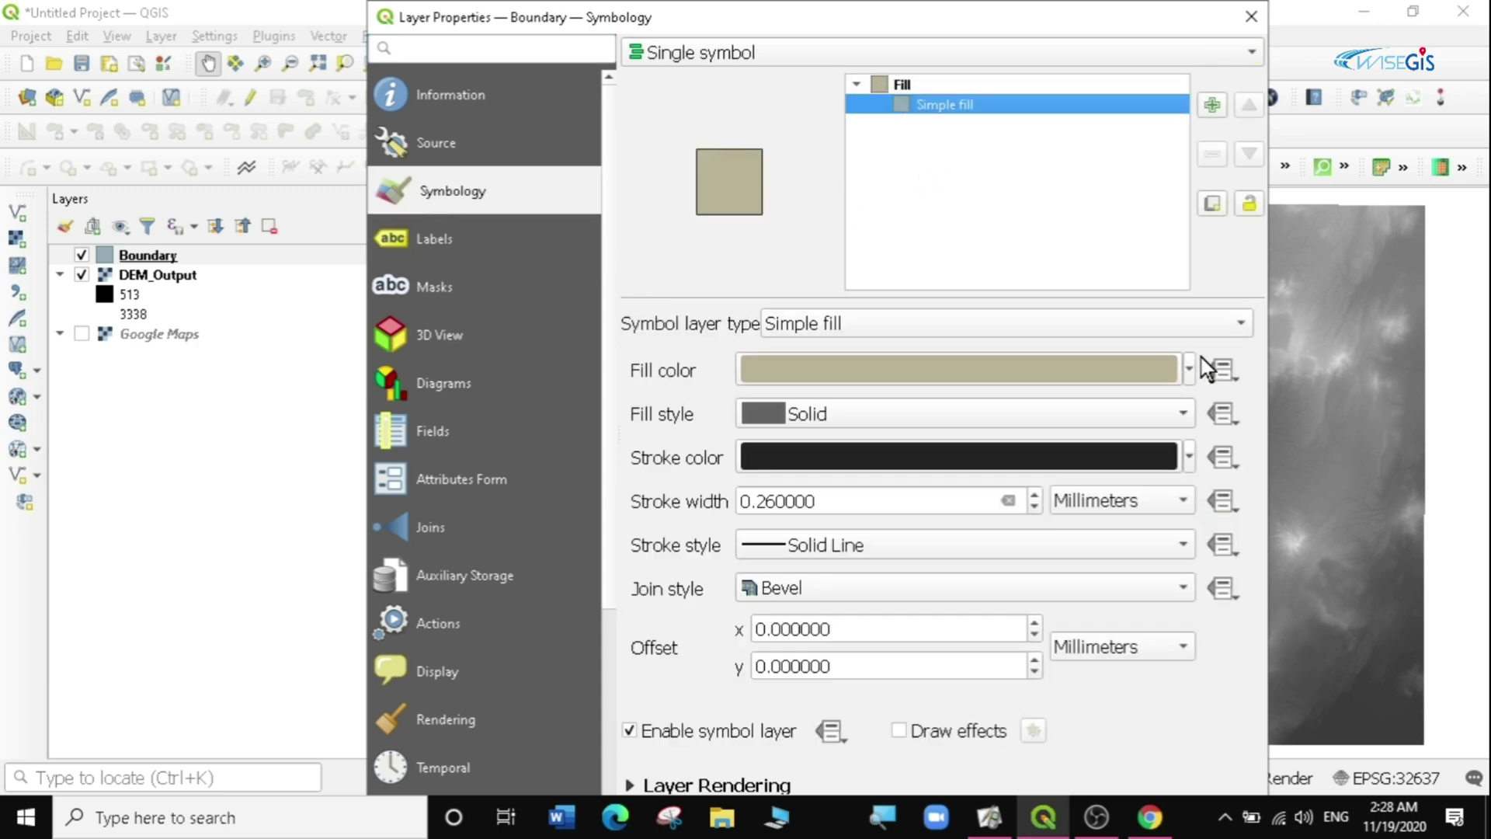
pyautogui.click(1213, 326)
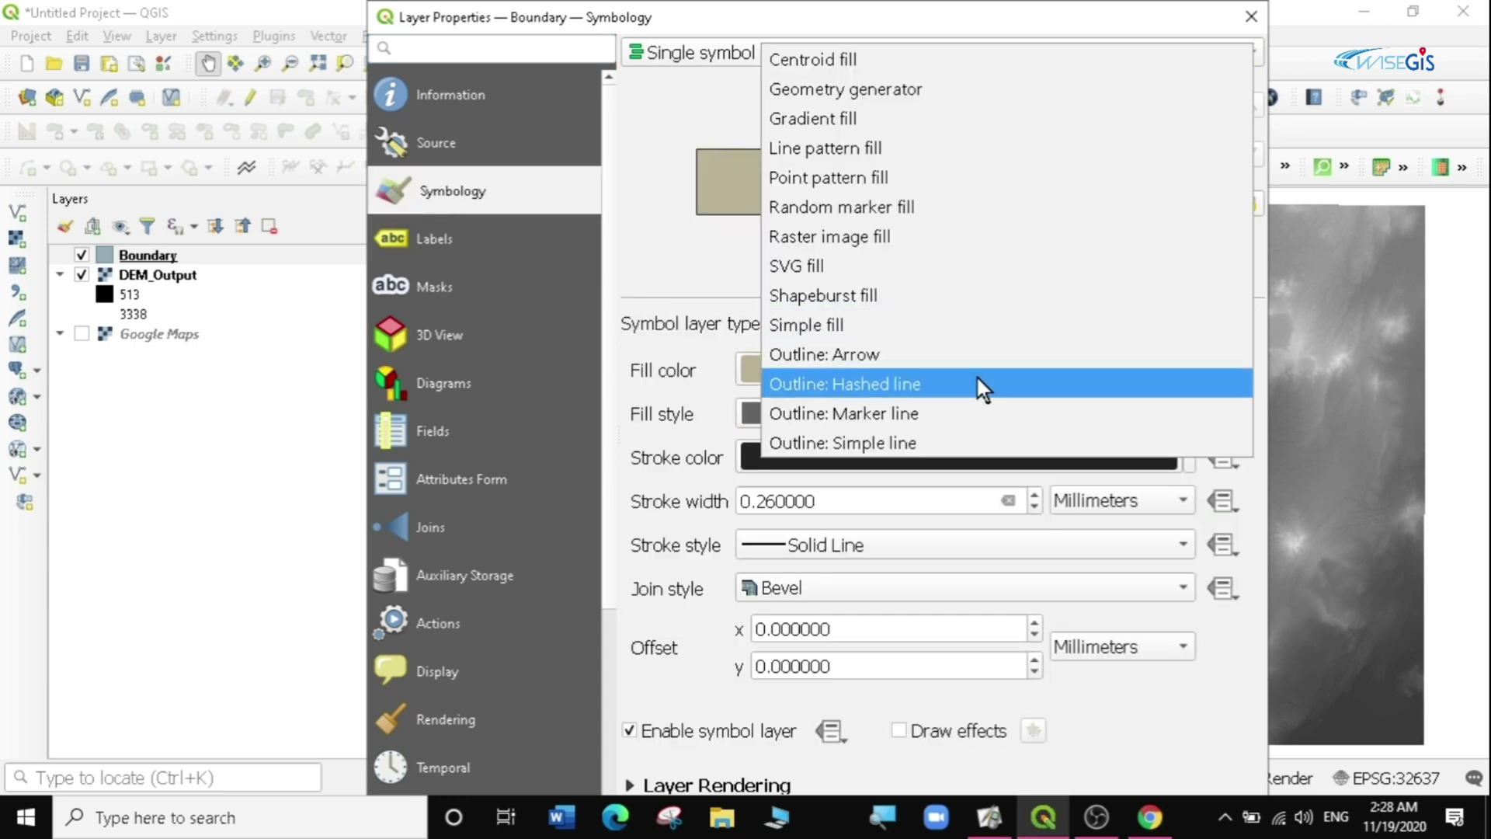
pyautogui.click(871, 440)
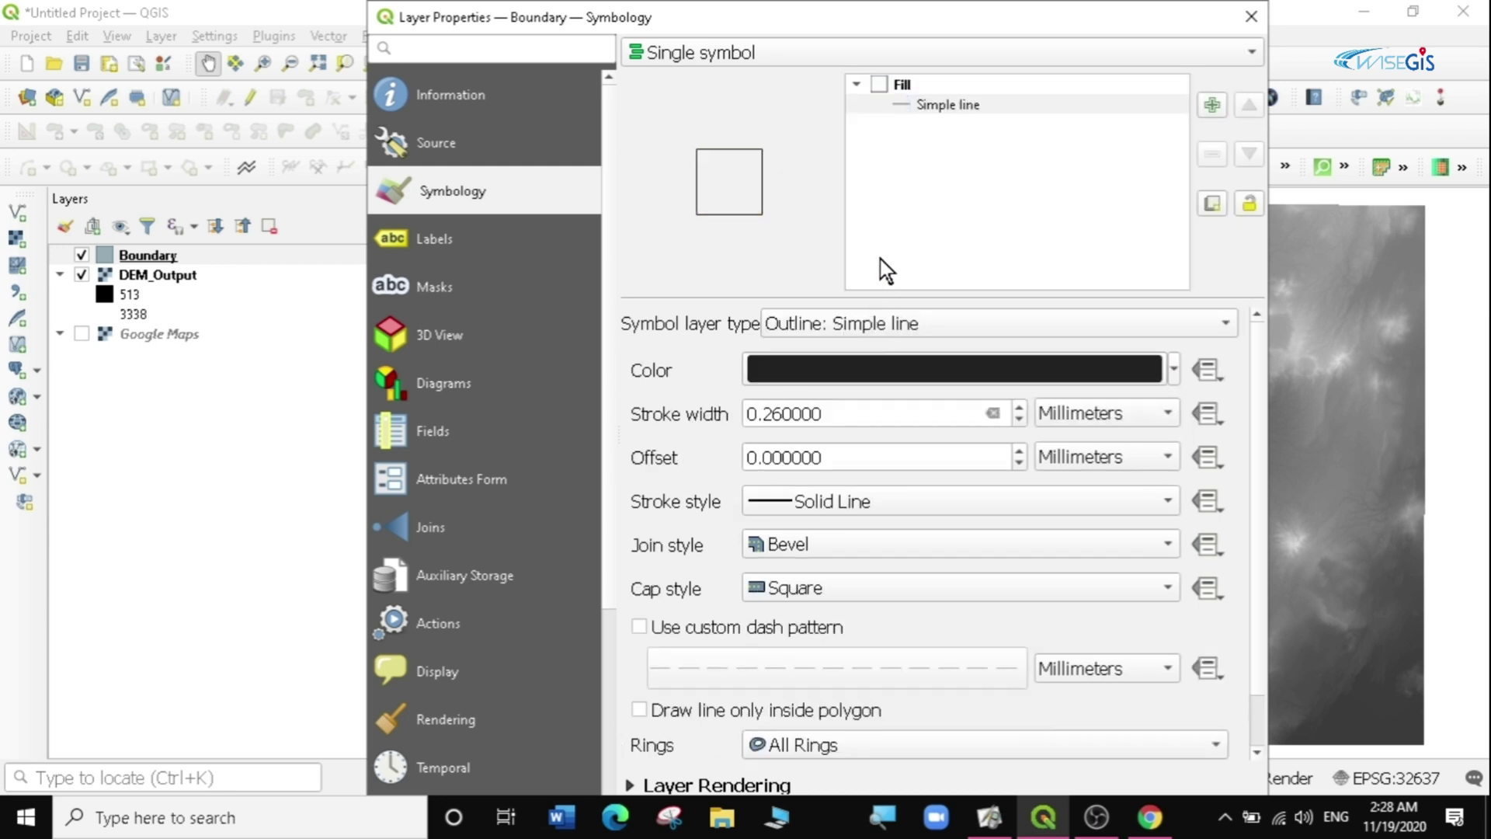
pyautogui.click(1169, 373)
pyautogui.click(1006, 353)
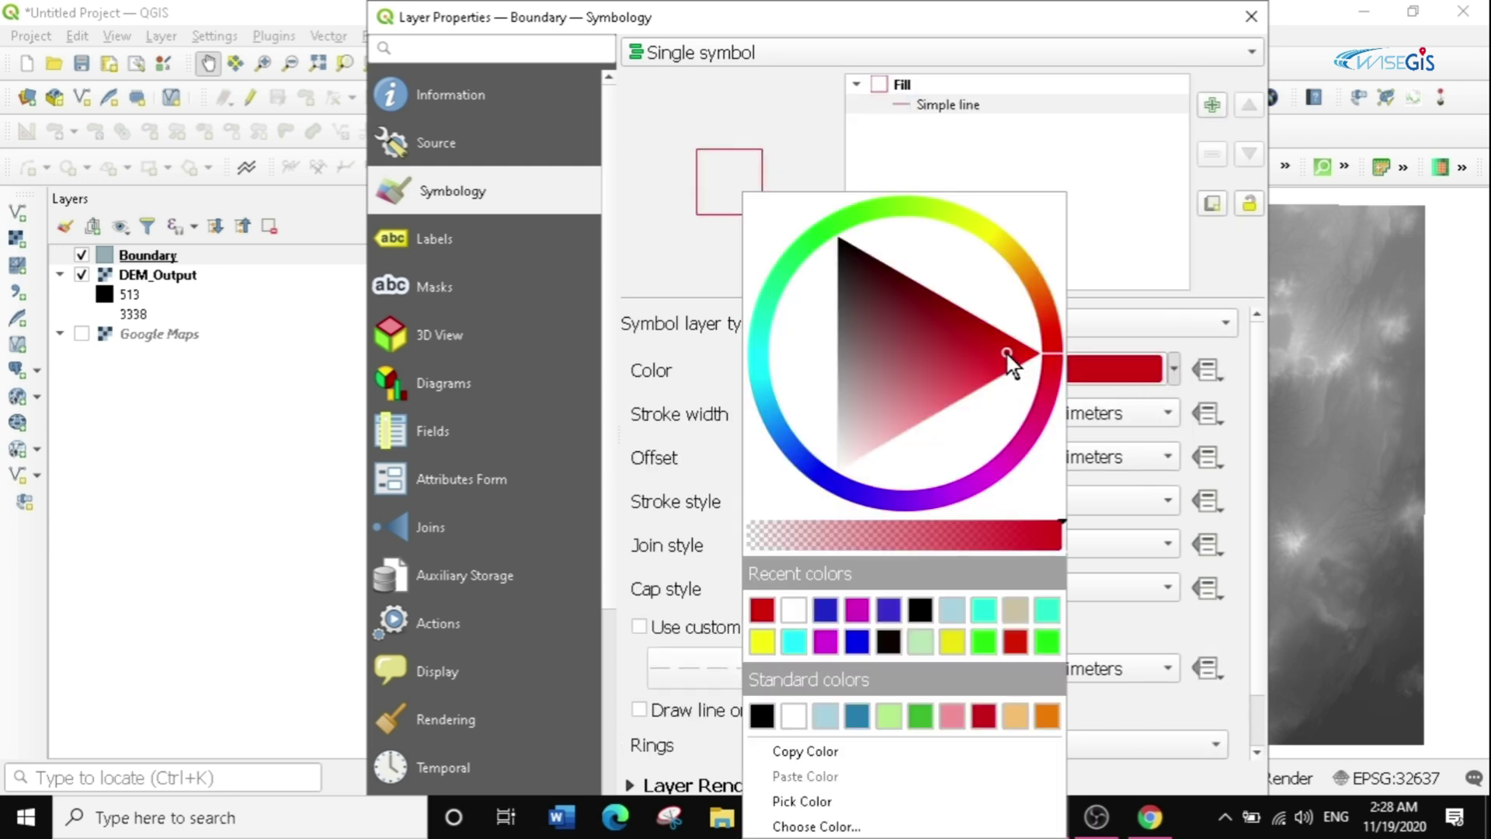
pyautogui.click(1137, 306)
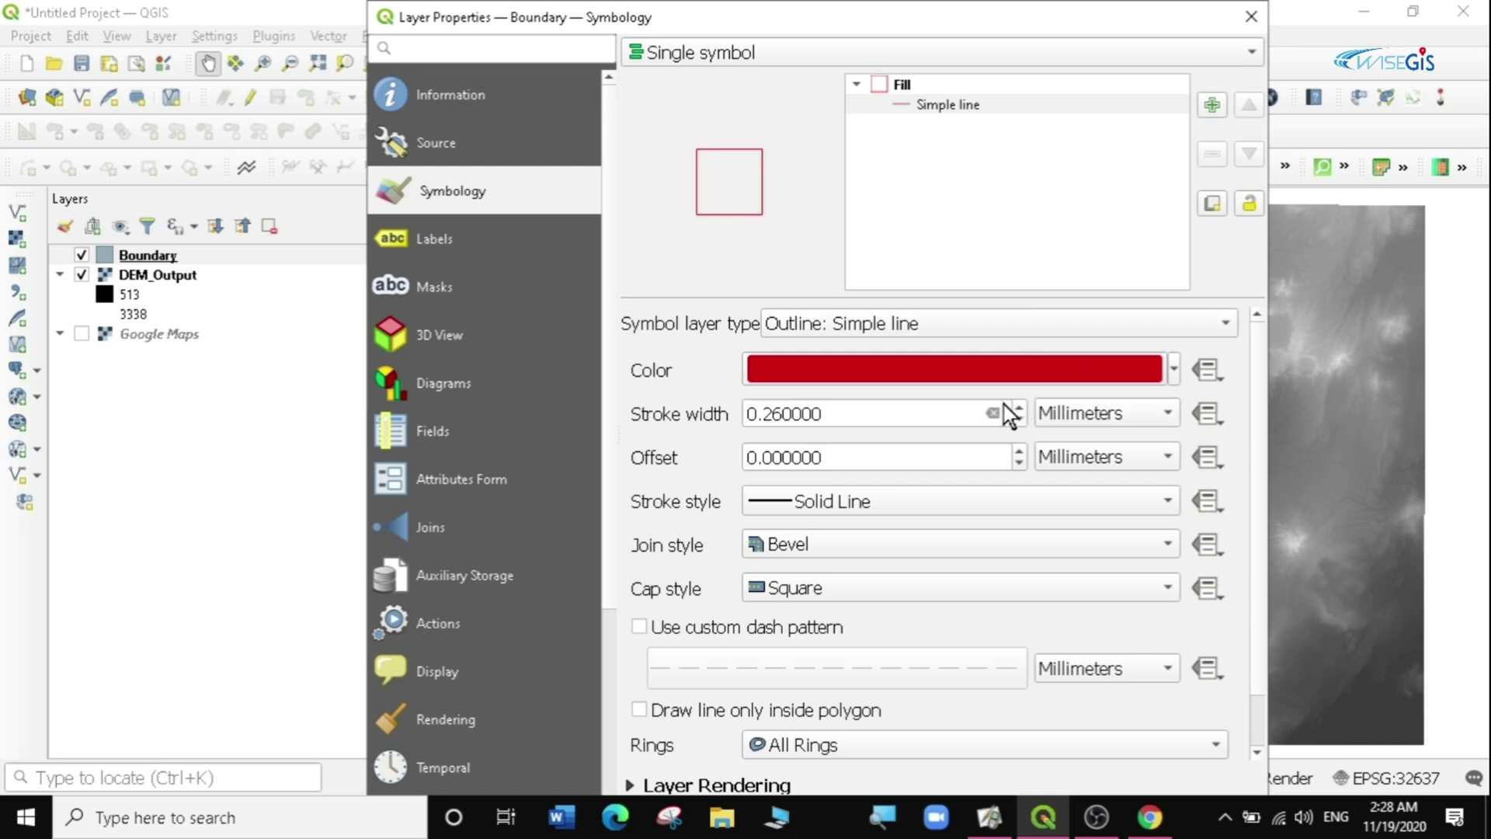
pyautogui.scroll(4, 1018, 408)
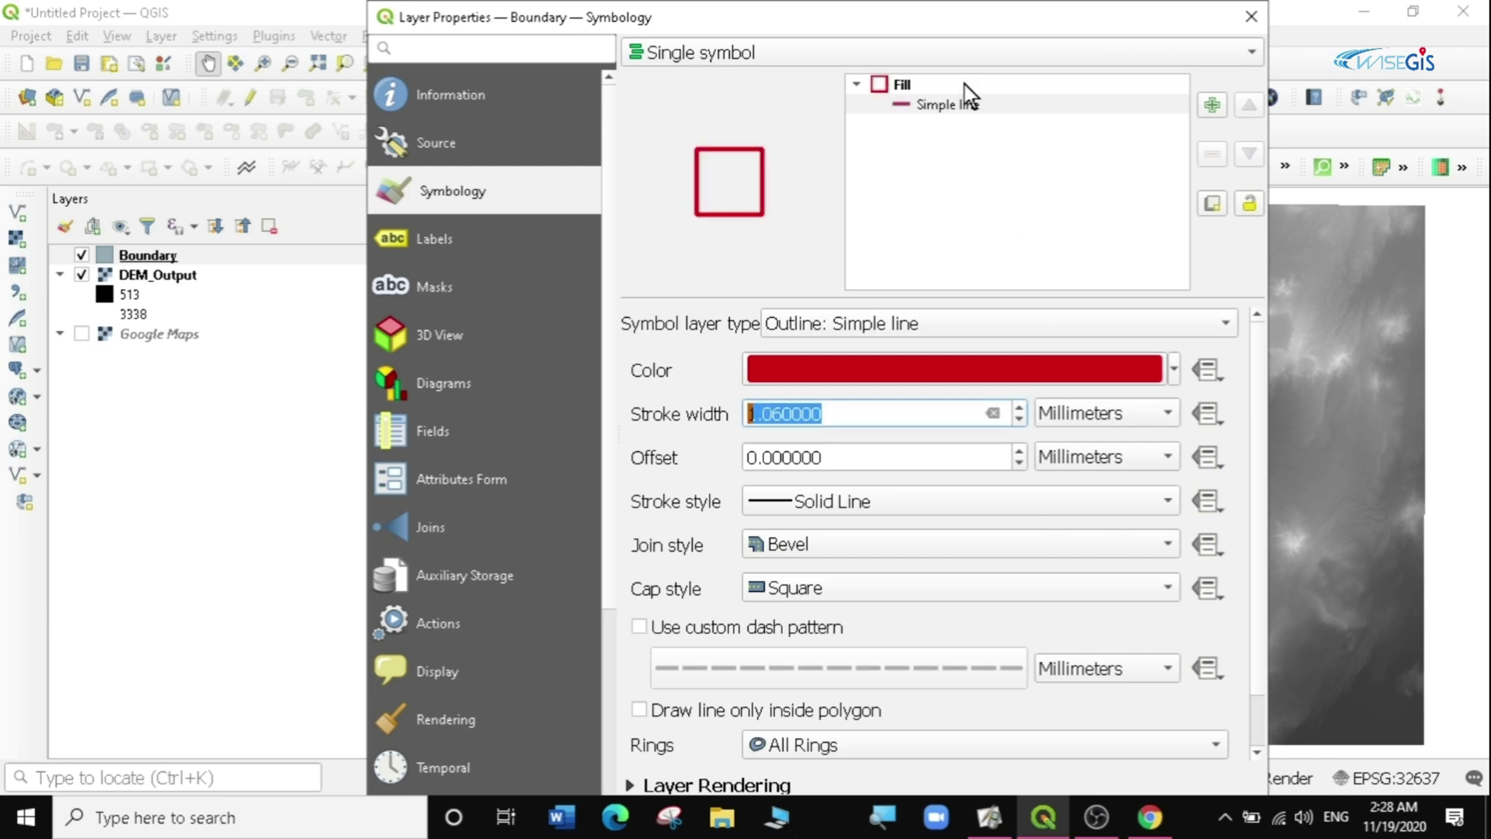
pyautogui.moveTo(924, 8); pyautogui.dragTo(929, 48)
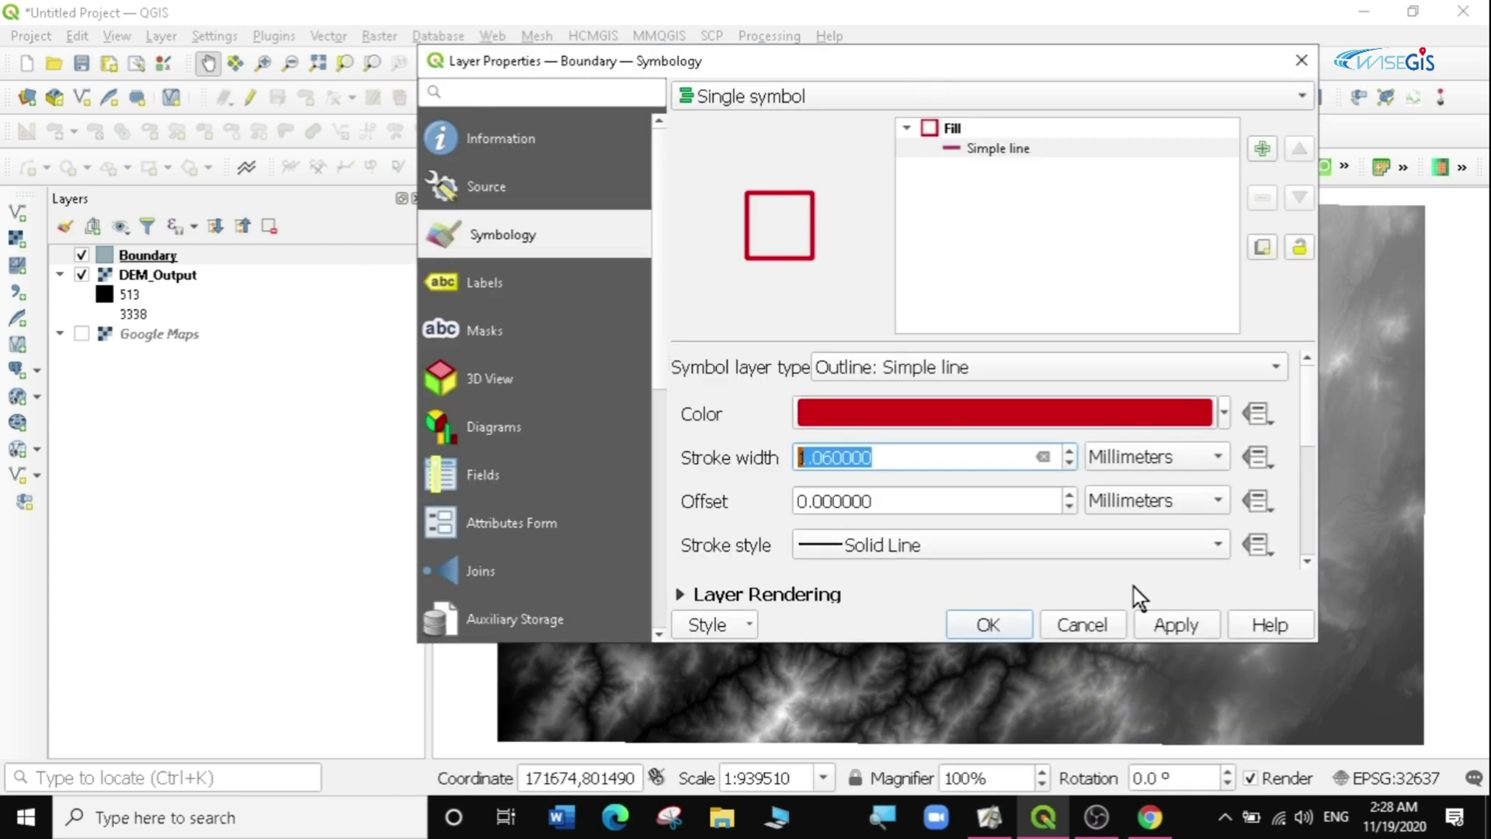
pyautogui.click(1171, 621)
pyautogui.click(1010, 622)
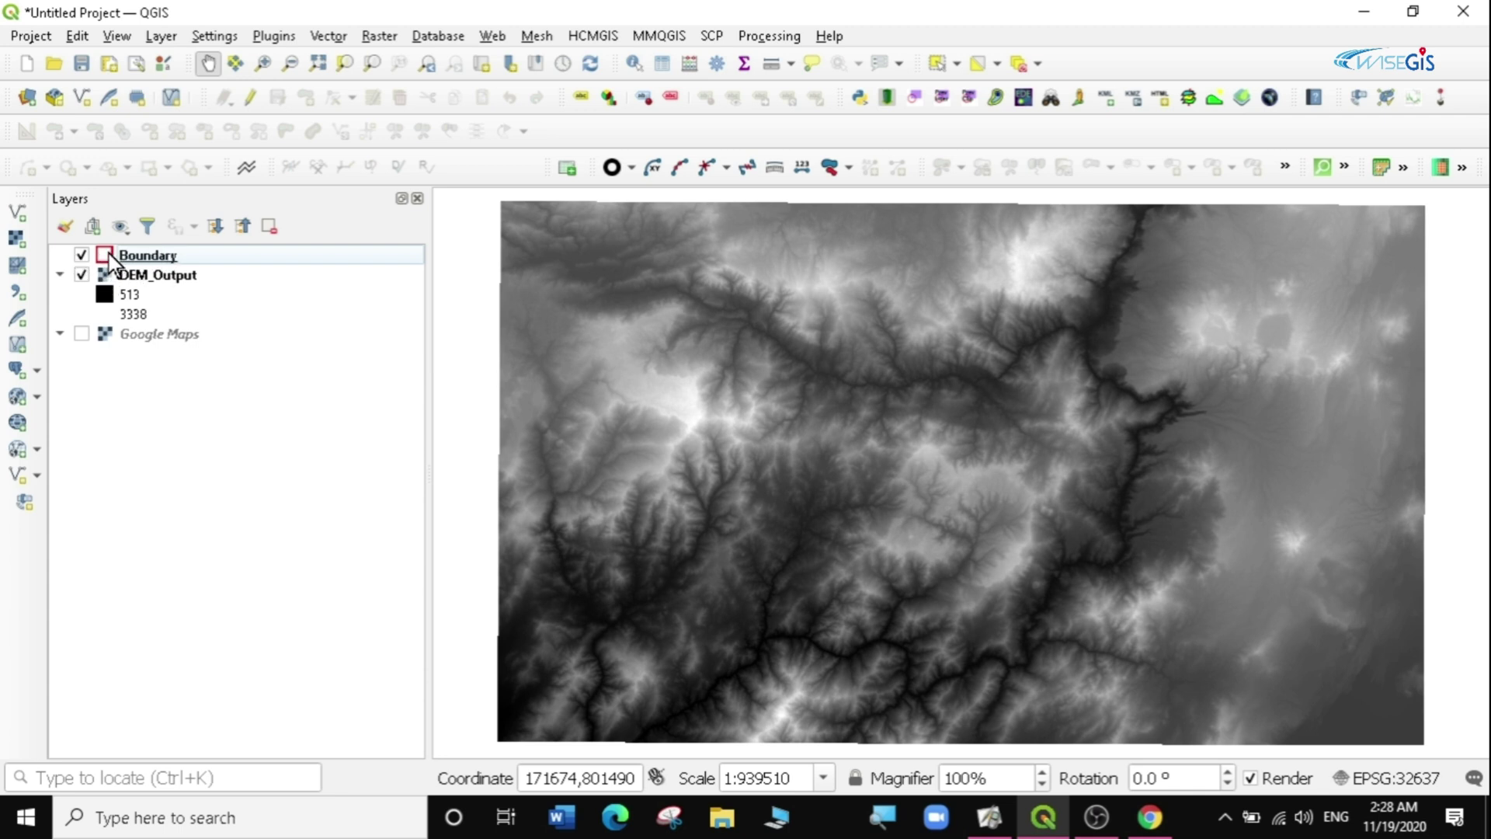
# Step: Check Boundary's attribute table shows empty id and Name columns, then close it
pyautogui.rightClick(109, 254)
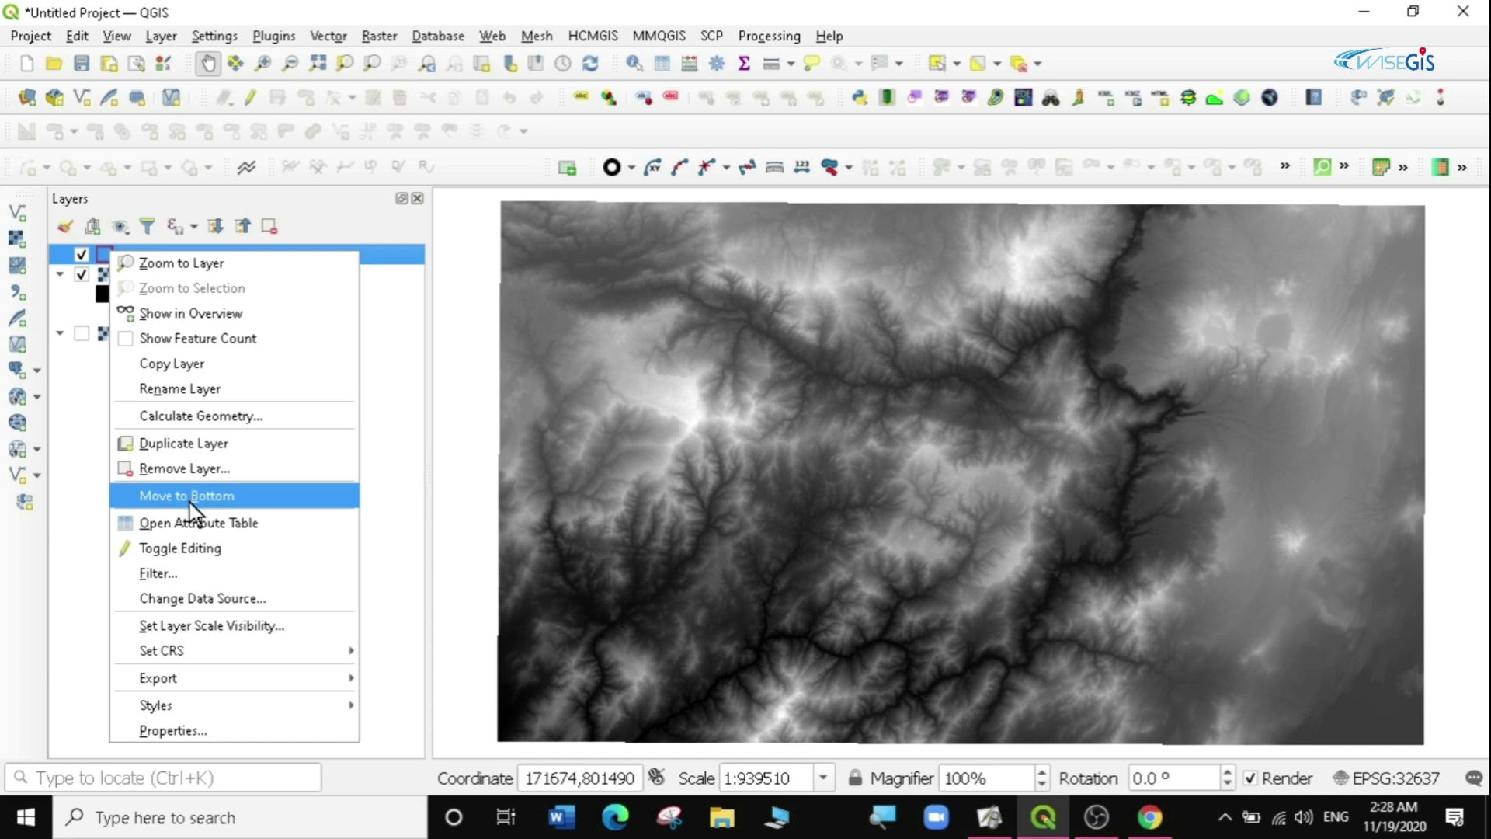
pyautogui.click(188, 521)
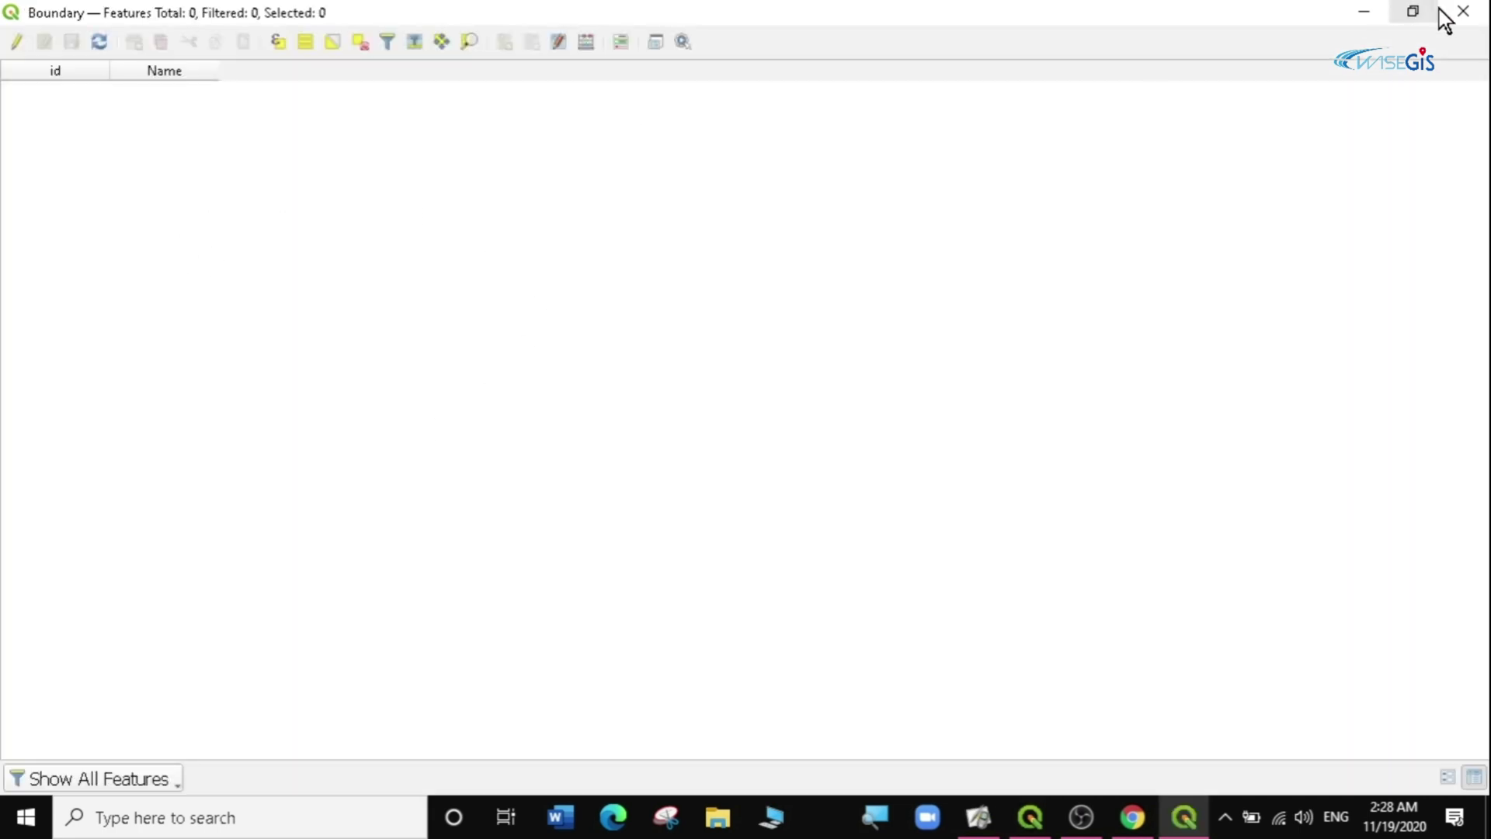
pyautogui.click(1460, 12)
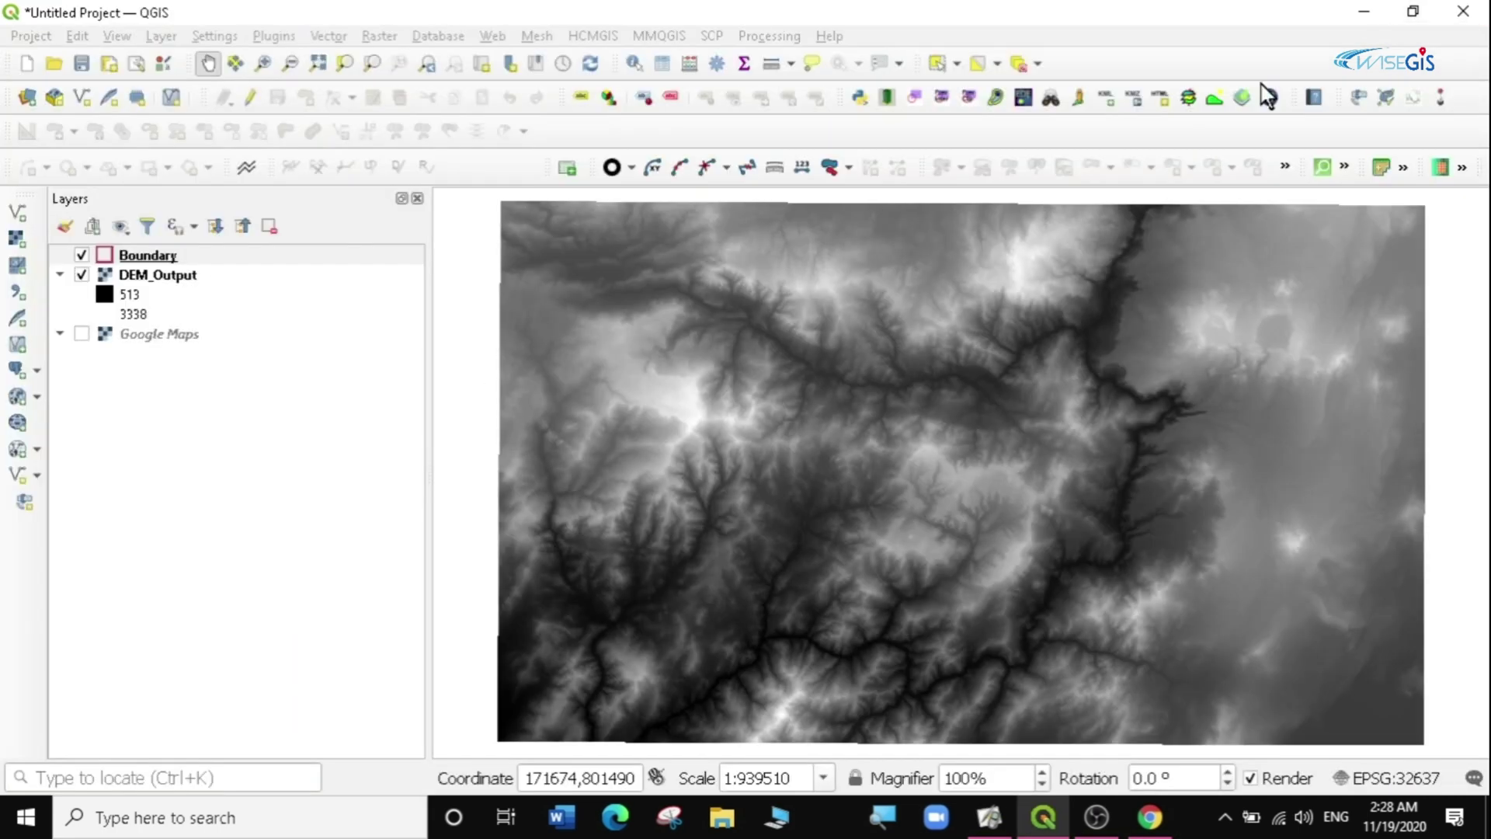
# Step: Toggle editing on for the Boundary layer
pyautogui.rightClick(129, 262)
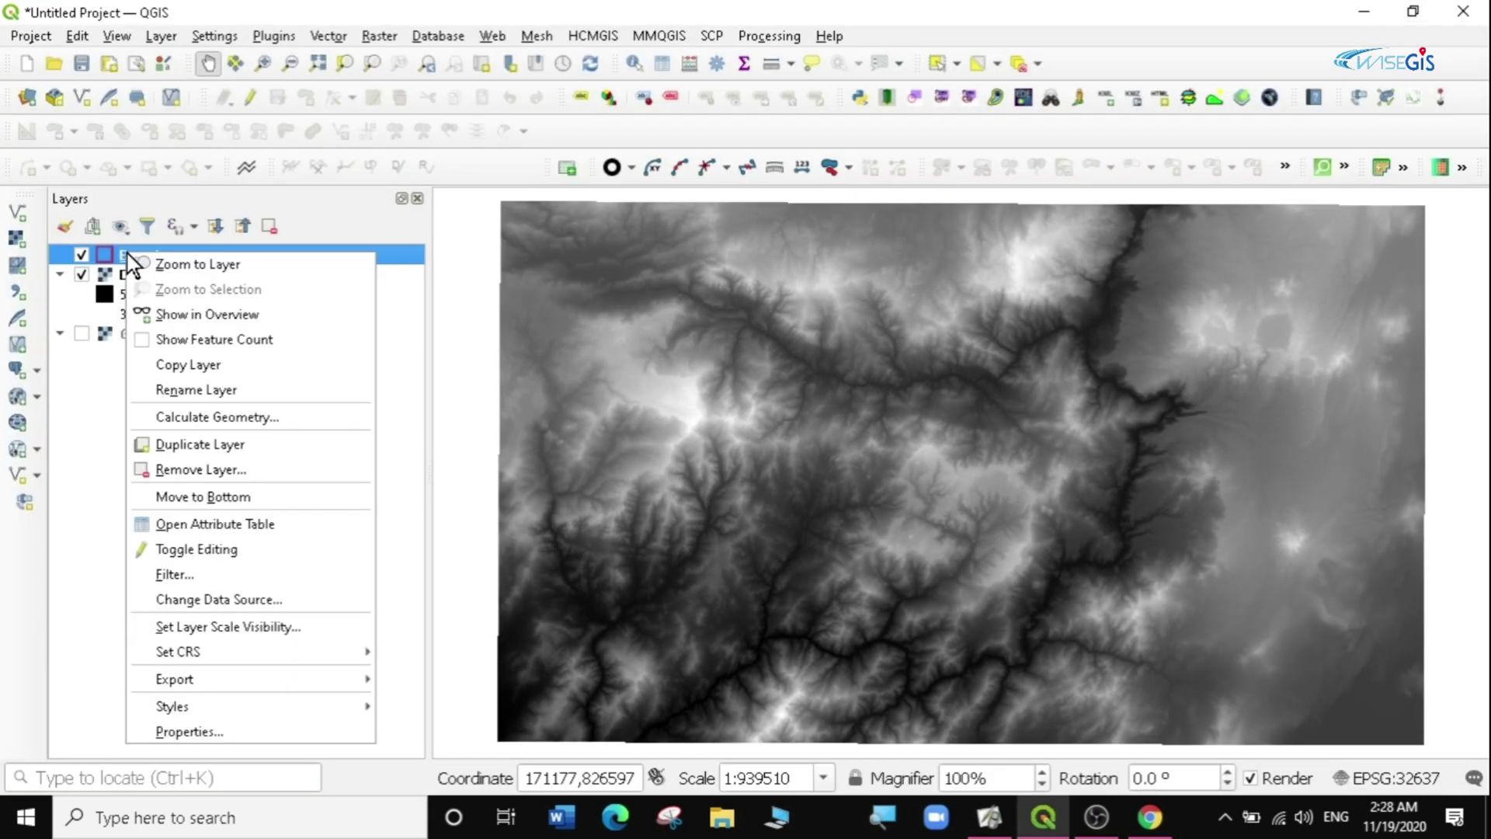
pyautogui.click(194, 549)
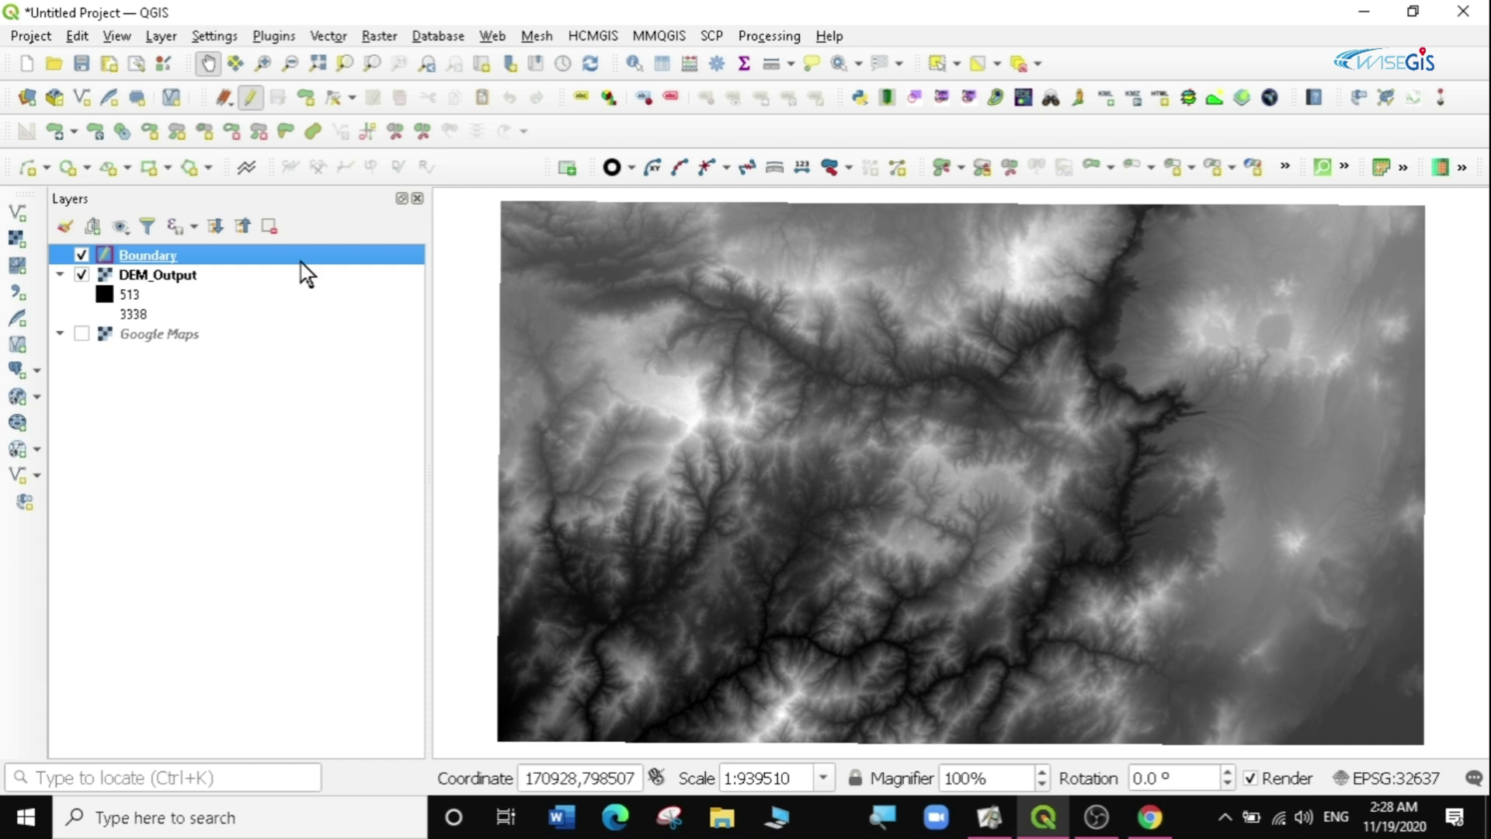
# Step: Draw a two-corner rectangle over the DEM and give it the Name 'A'
pyautogui.click(167, 167)
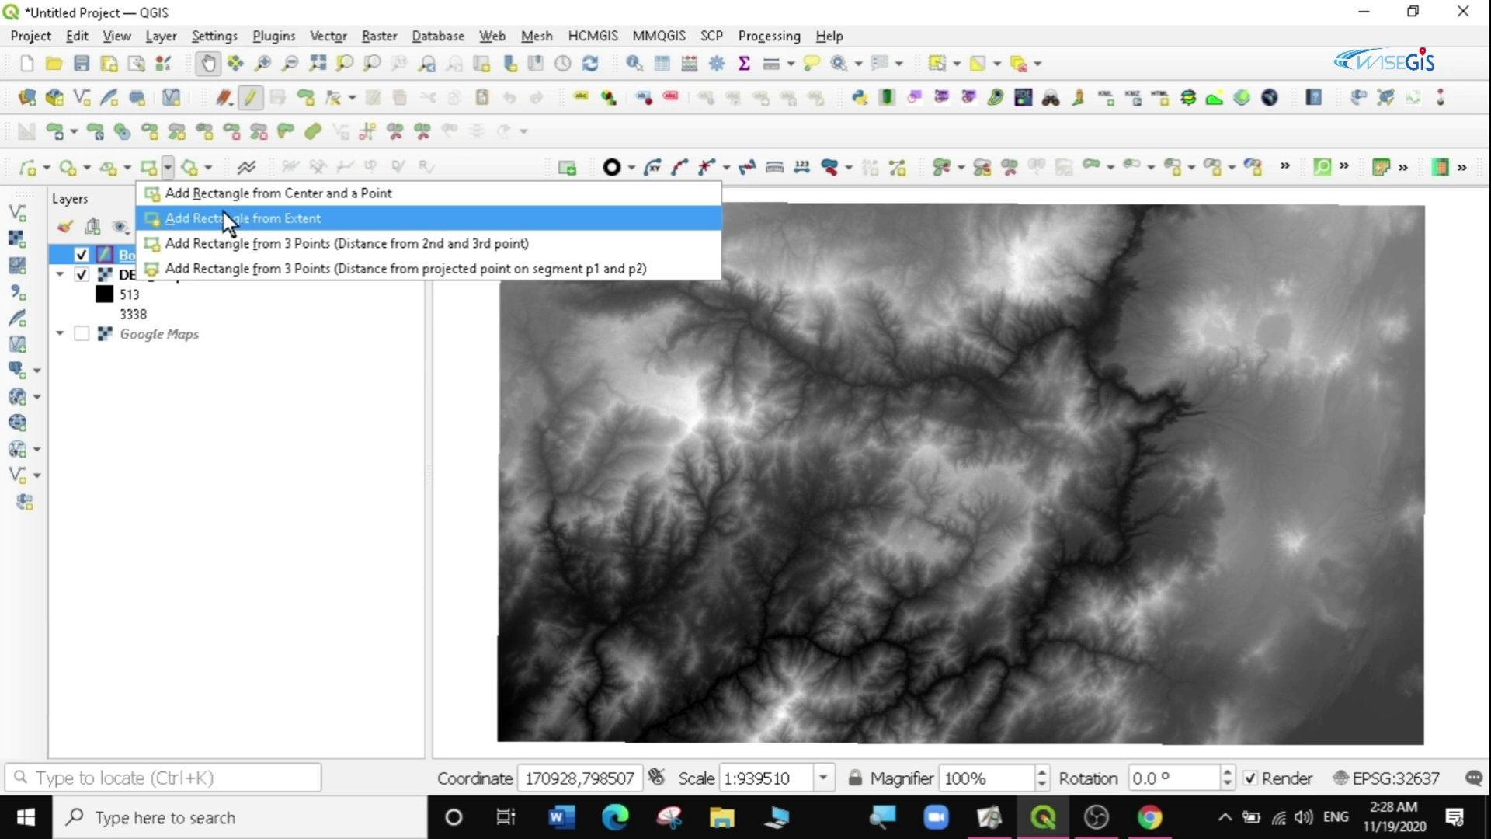
pyautogui.click(251, 222)
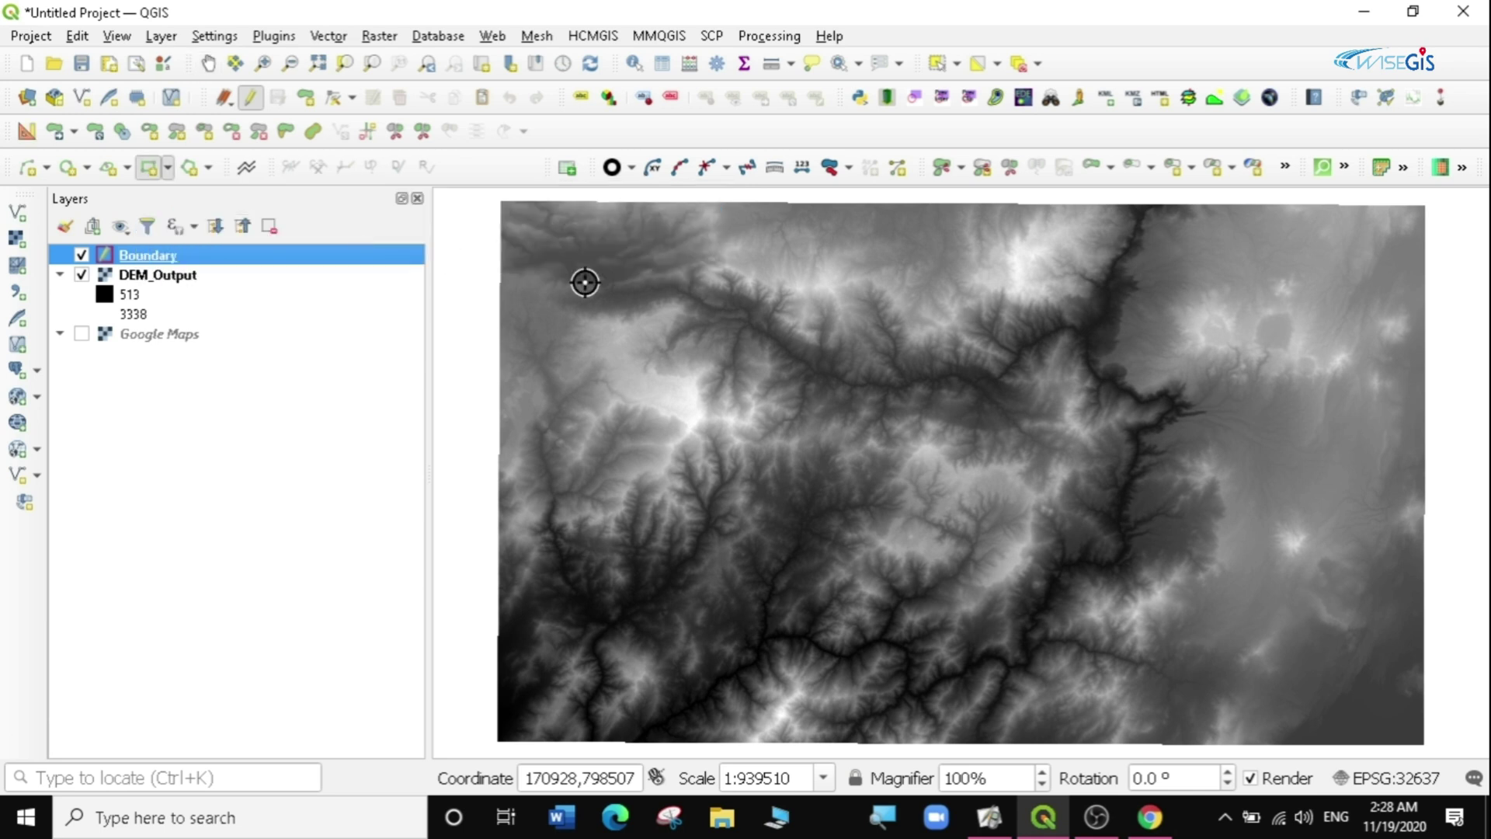
pyautogui.click(642, 269)
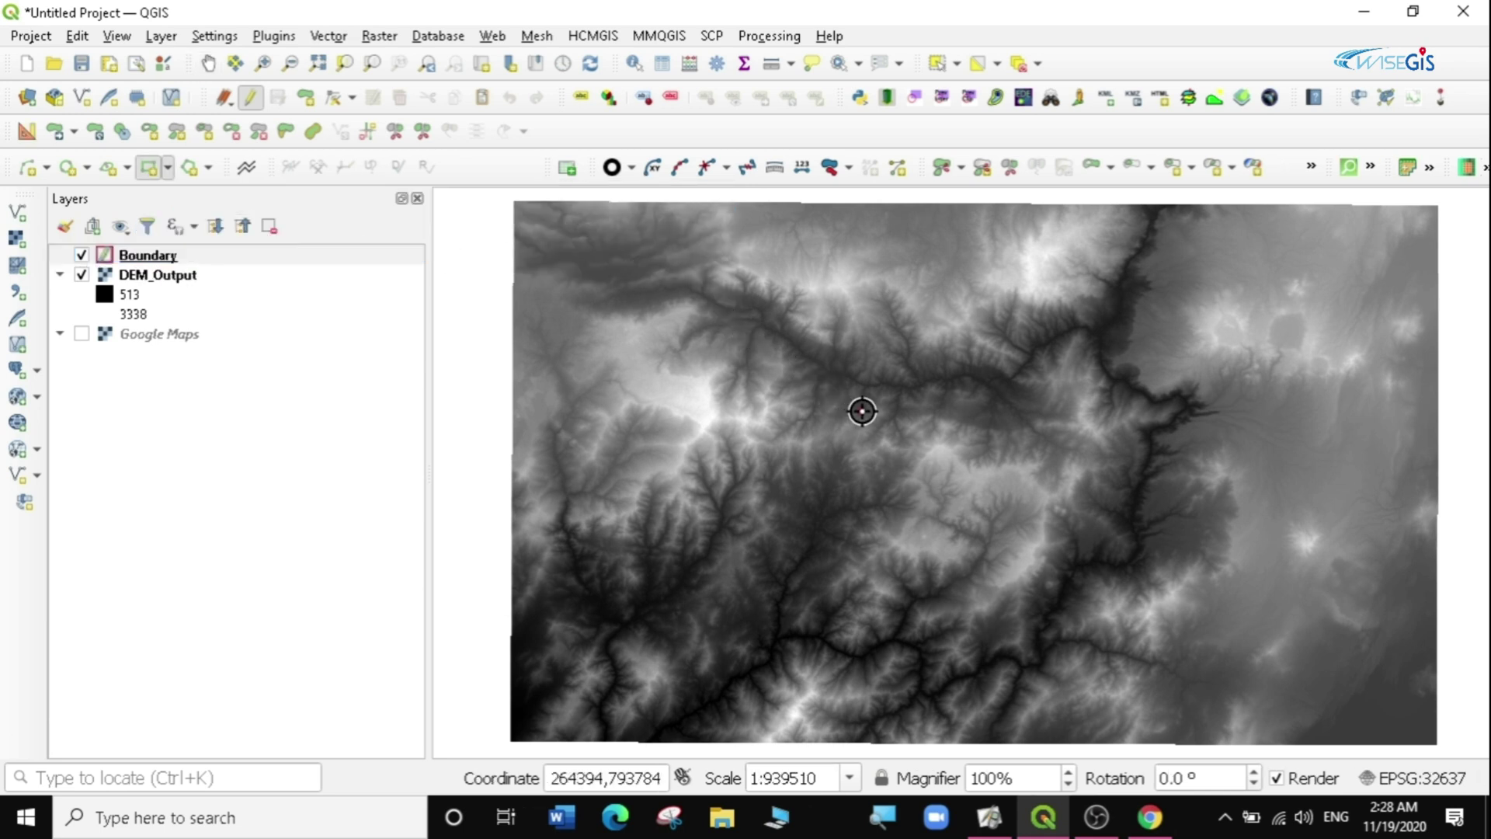
pyautogui.click(861, 411)
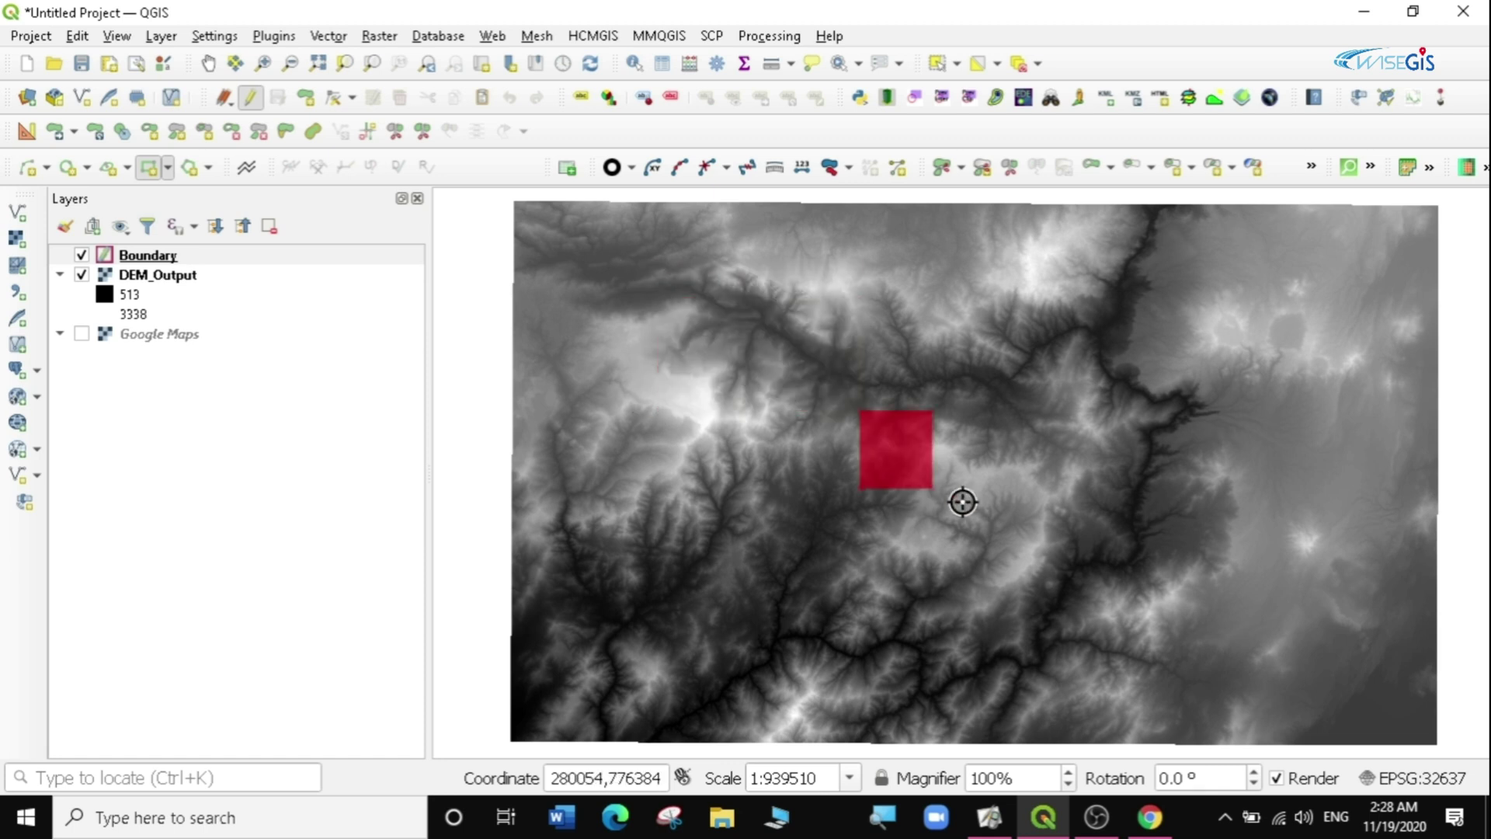
pyautogui.moveTo(1209, 632); pyautogui.dragTo(865, 436)
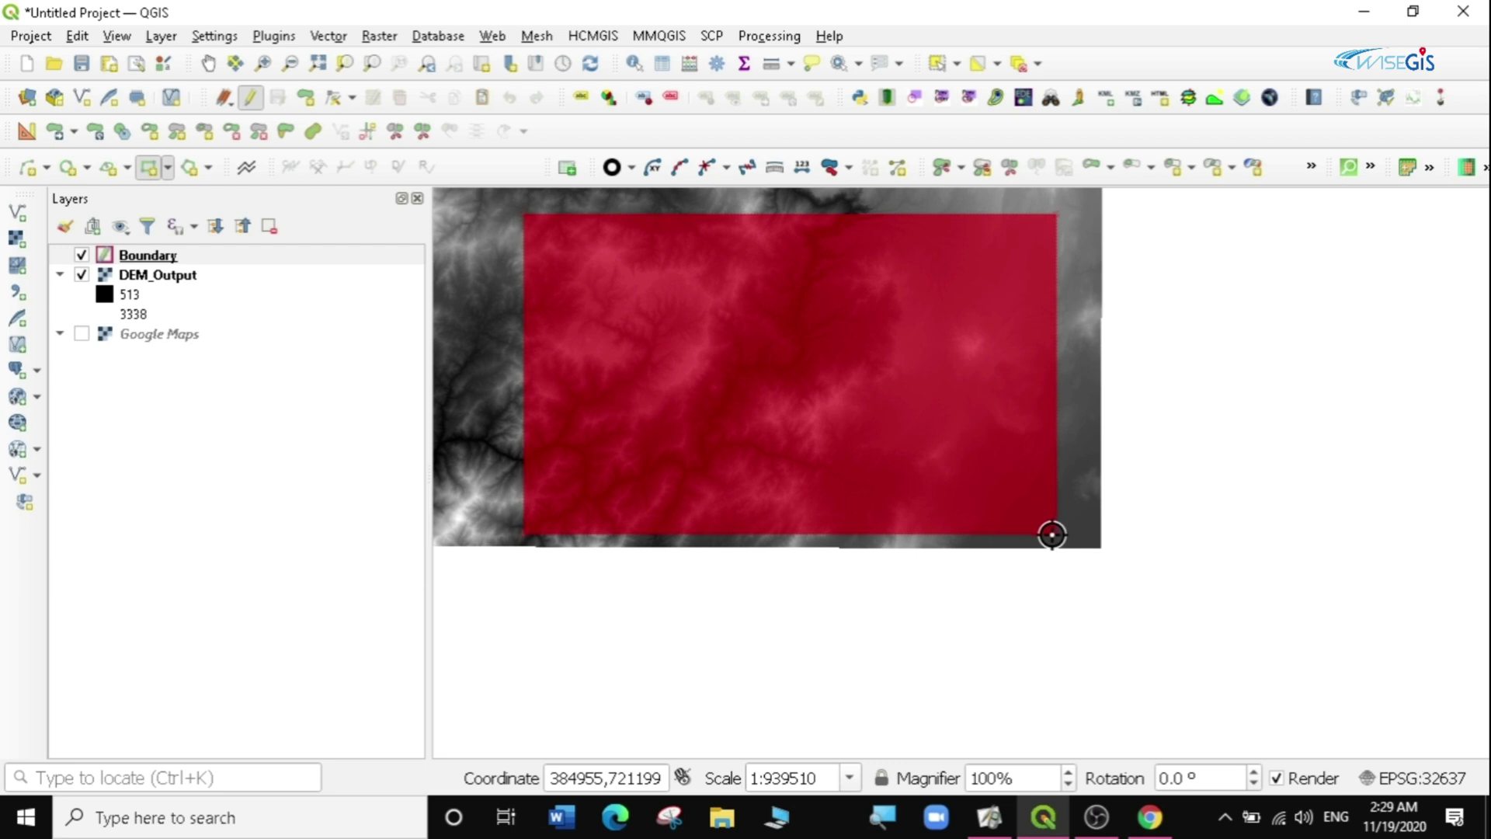
pyautogui.click(1055, 533)
pyautogui.press('Tab')
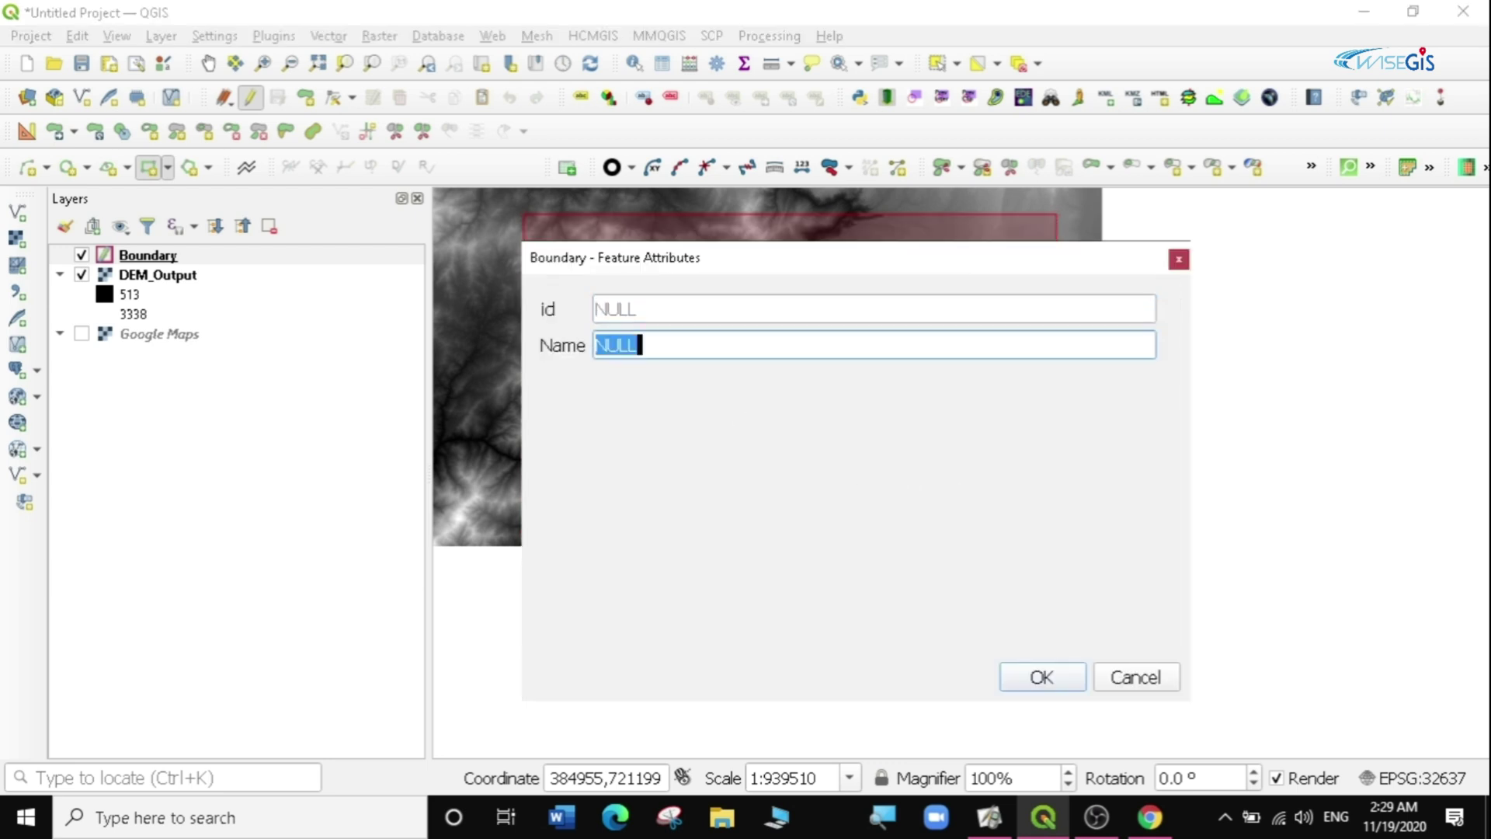
pyautogui.write('A')
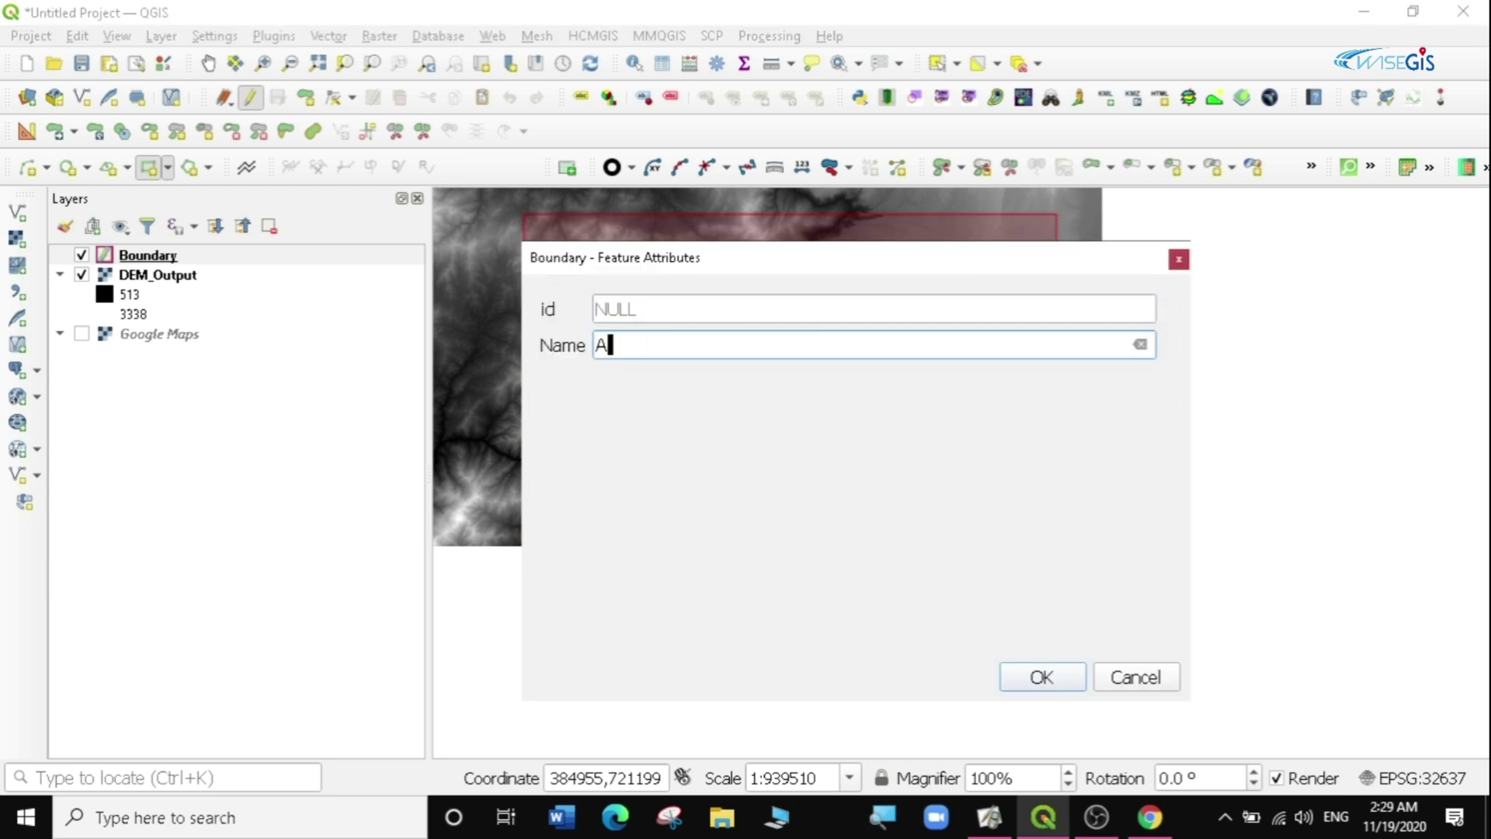
# Step: Save rectangle A's attributes and stop editing the Boundary layer
pyautogui.click(1018, 678)
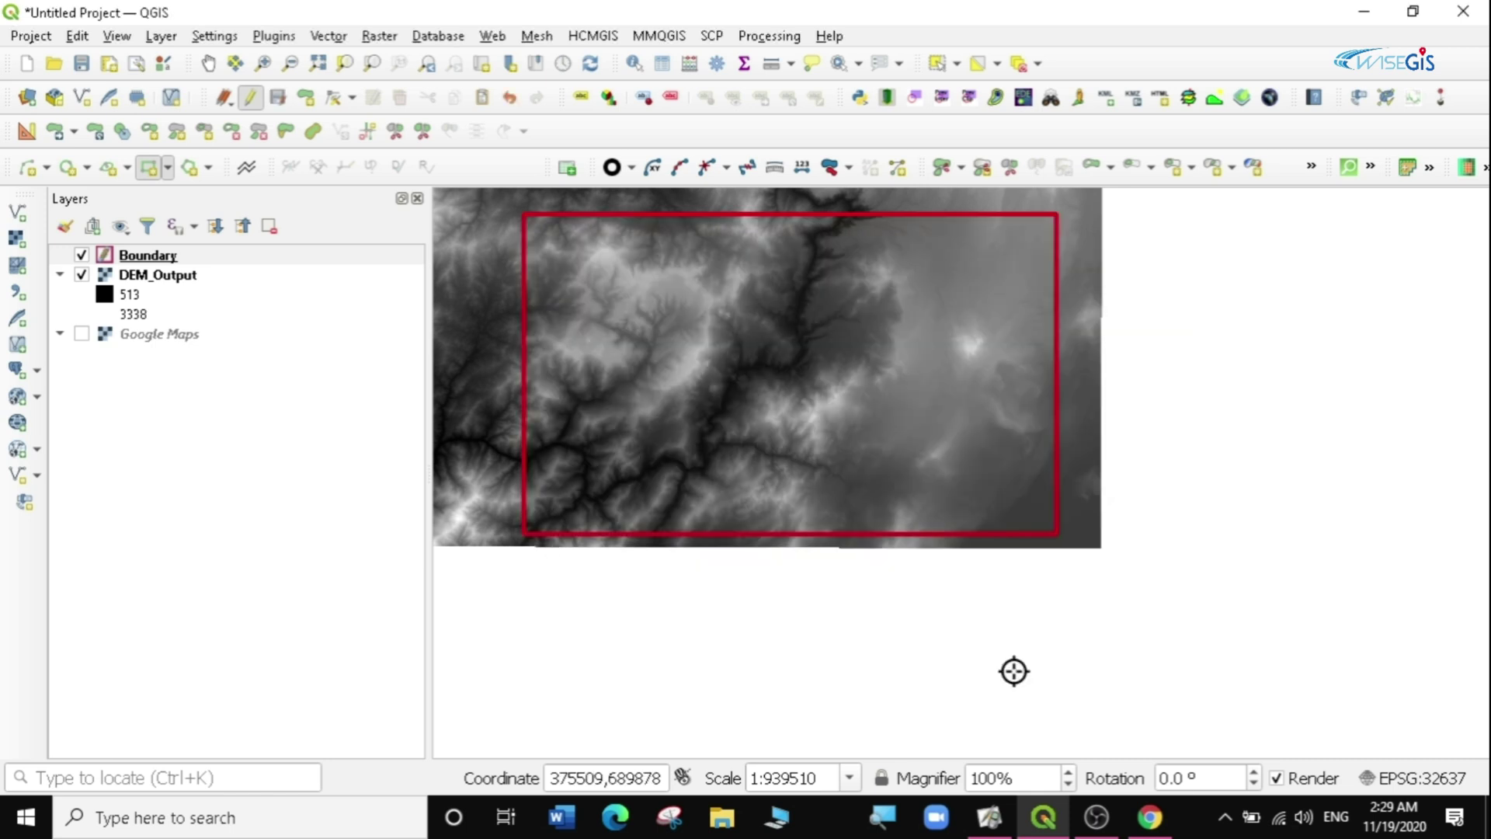
pyautogui.scroll(1, 910, 464)
pyautogui.scroll(-2, 910, 465)
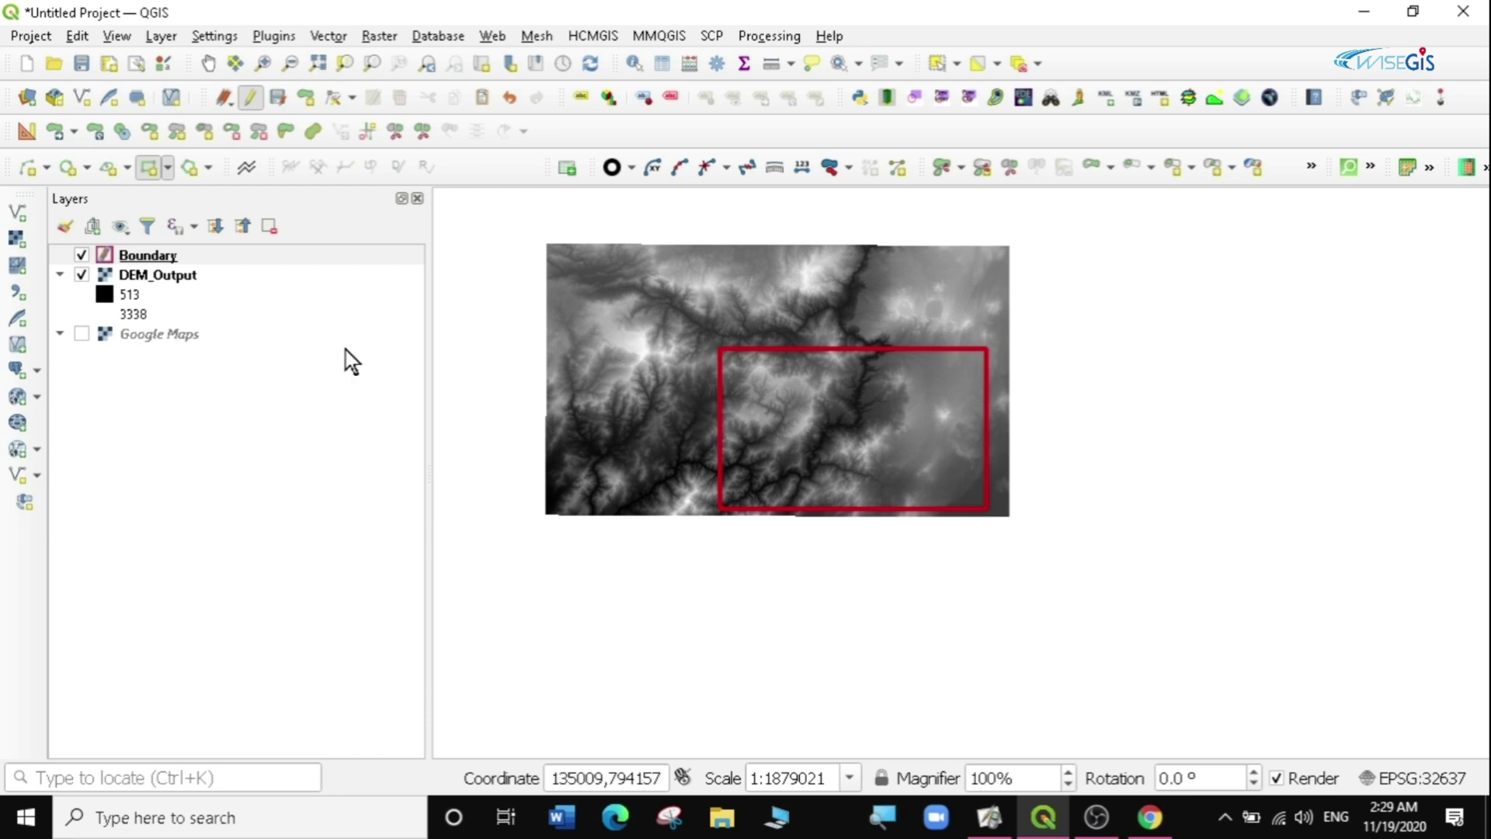
pyautogui.click(252, 96)
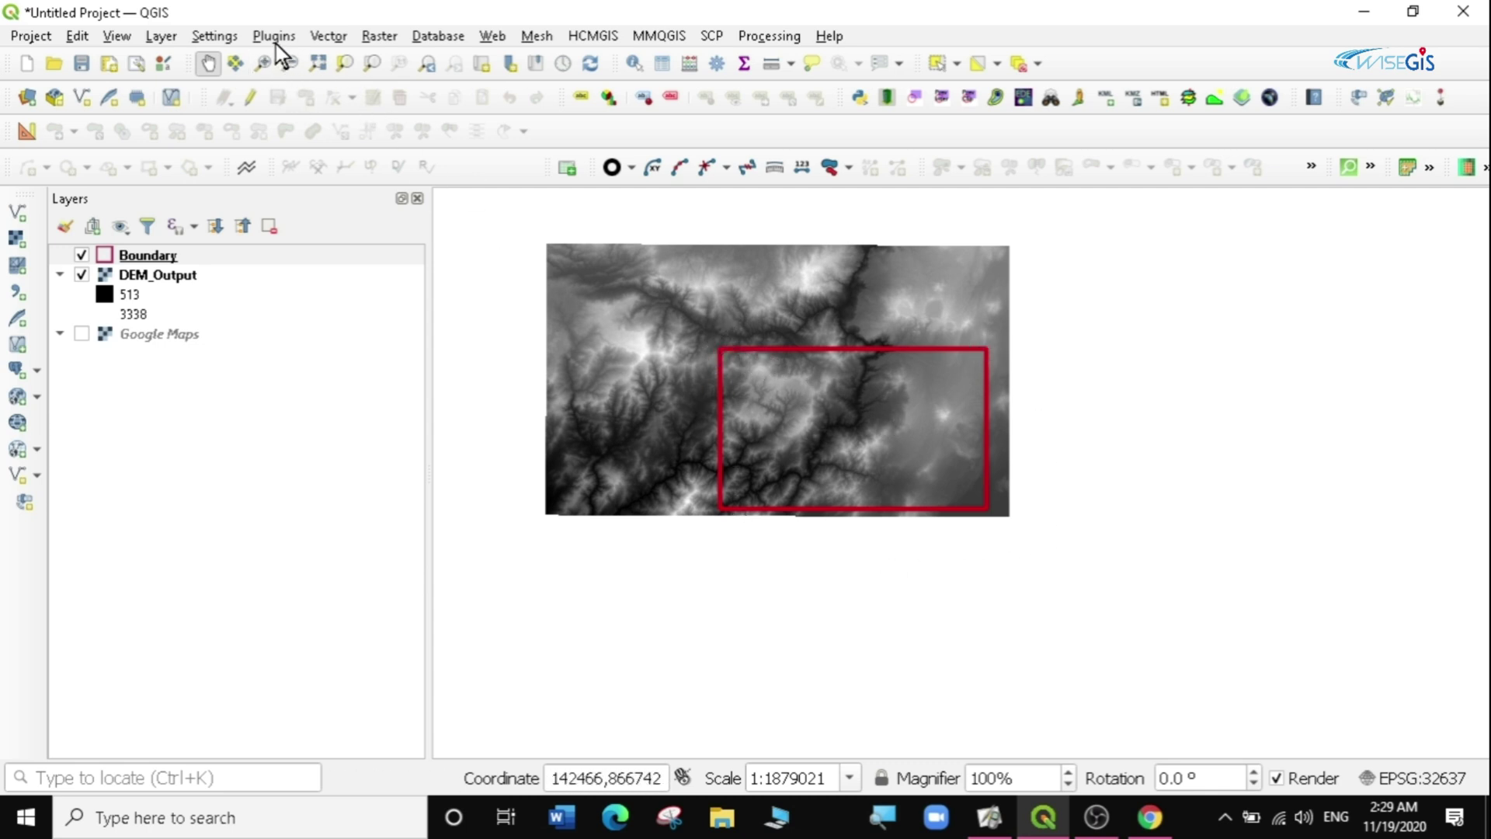
# Step: Open Vector > Research Tools > Regular Points
pyautogui.click(328, 39)
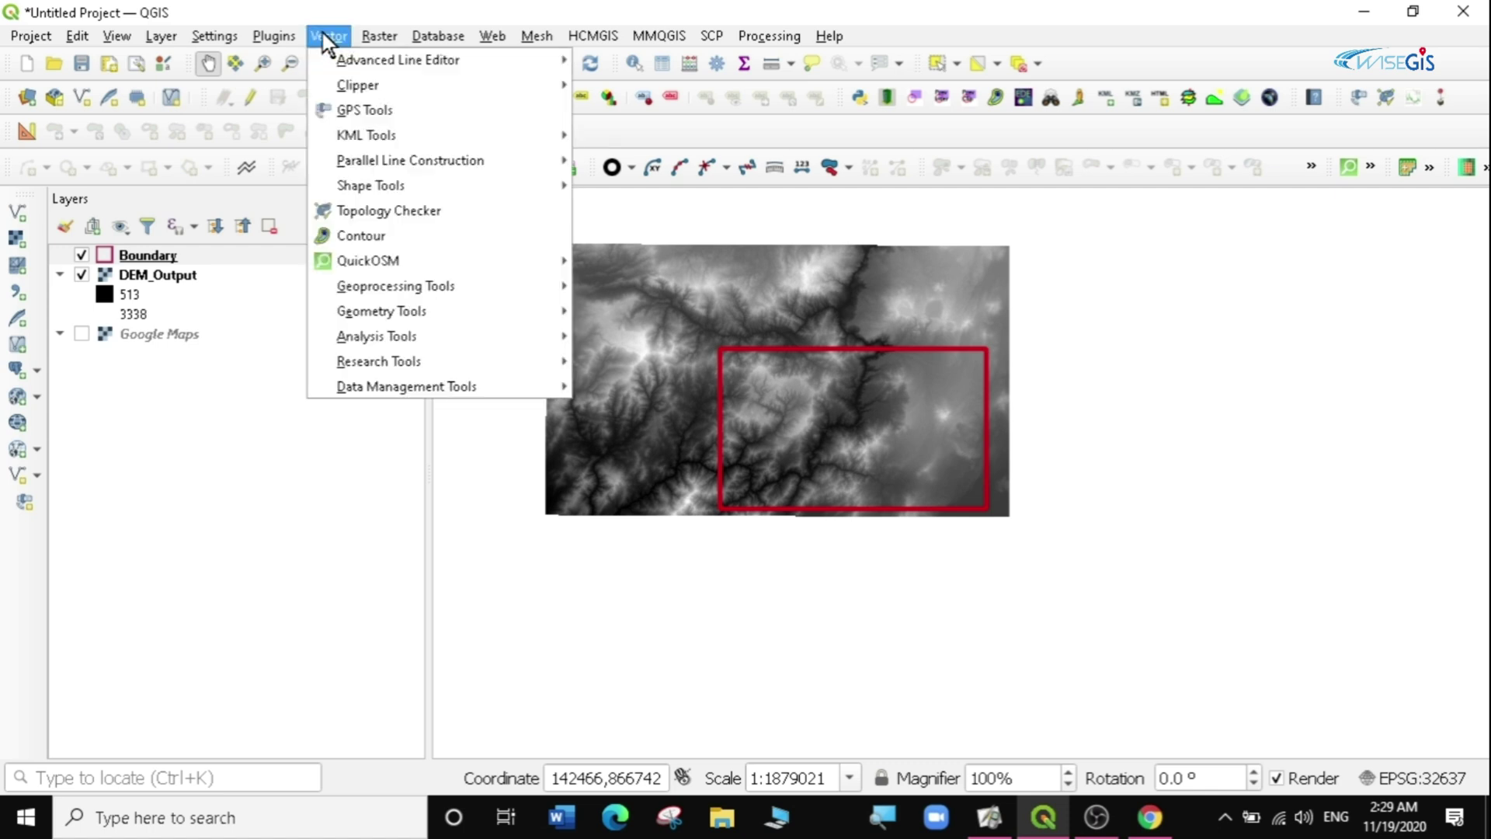
pyautogui.moveTo(383, 364)
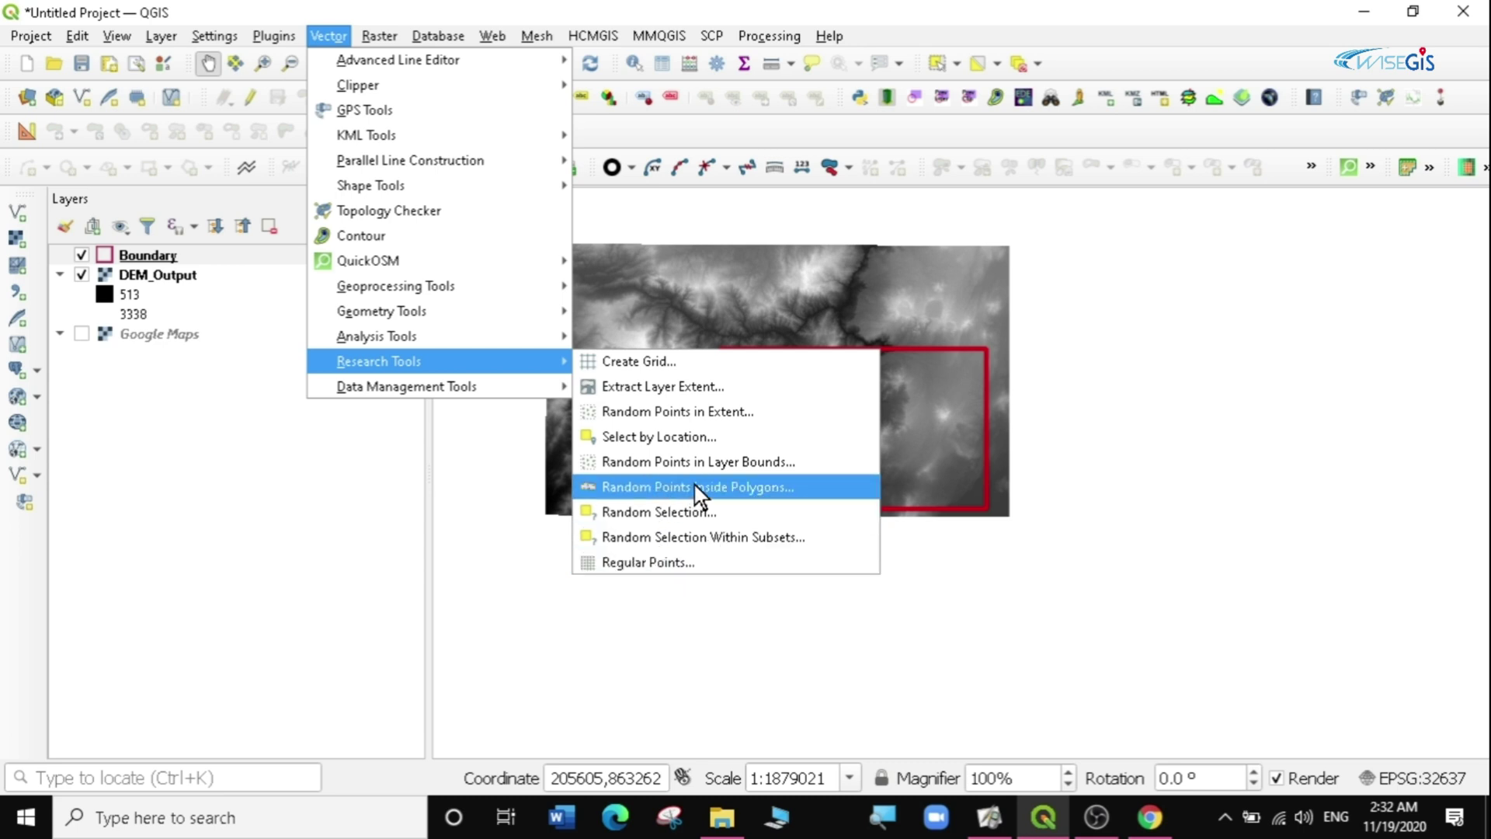
pyautogui.click(644, 566)
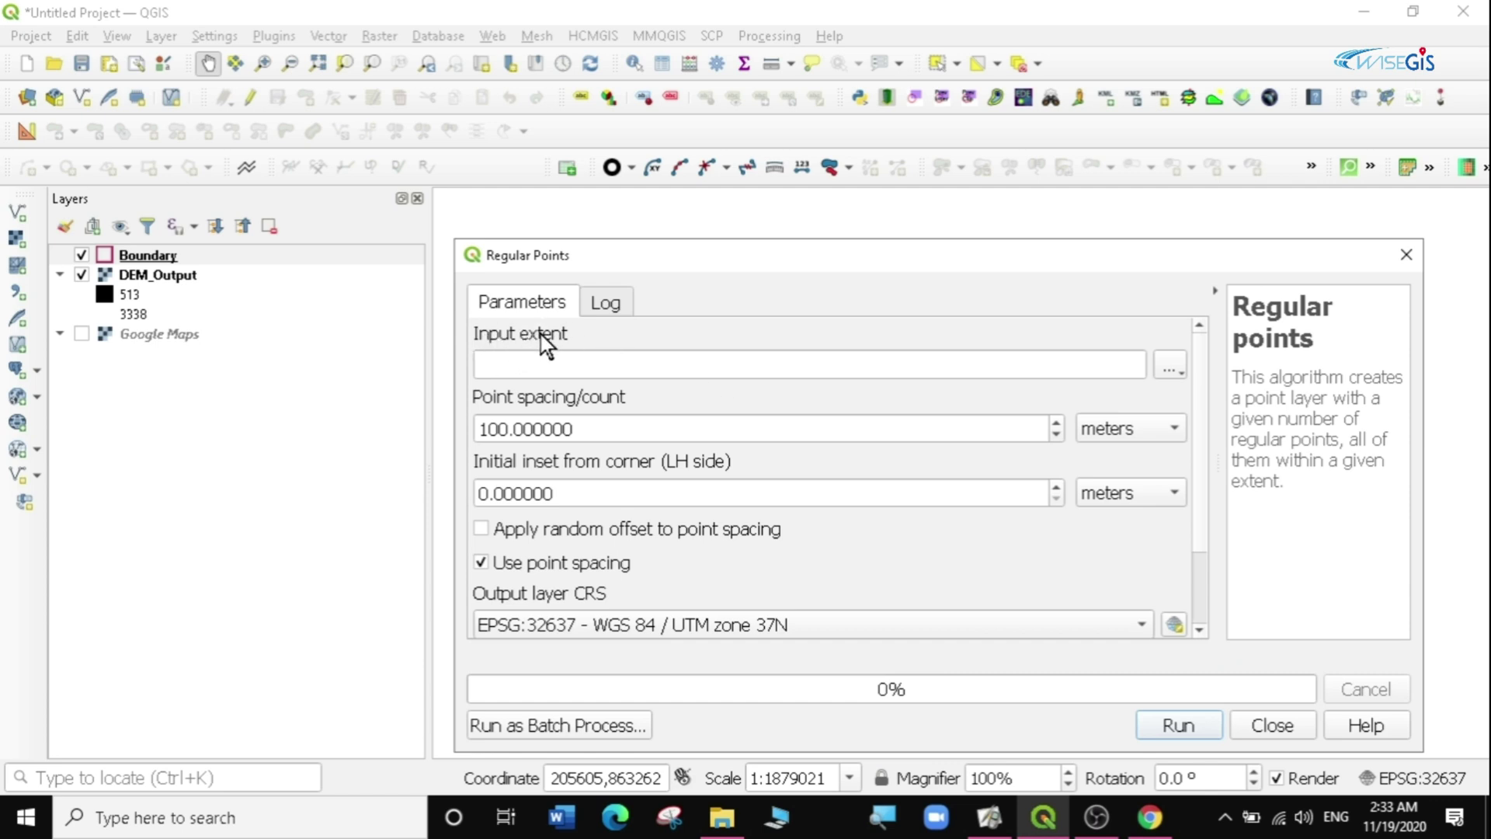
# Step: Set the Regular Points input extent from the Boundary layer
pyautogui.click(1165, 368)
pyautogui.moveTo(1205, 392)
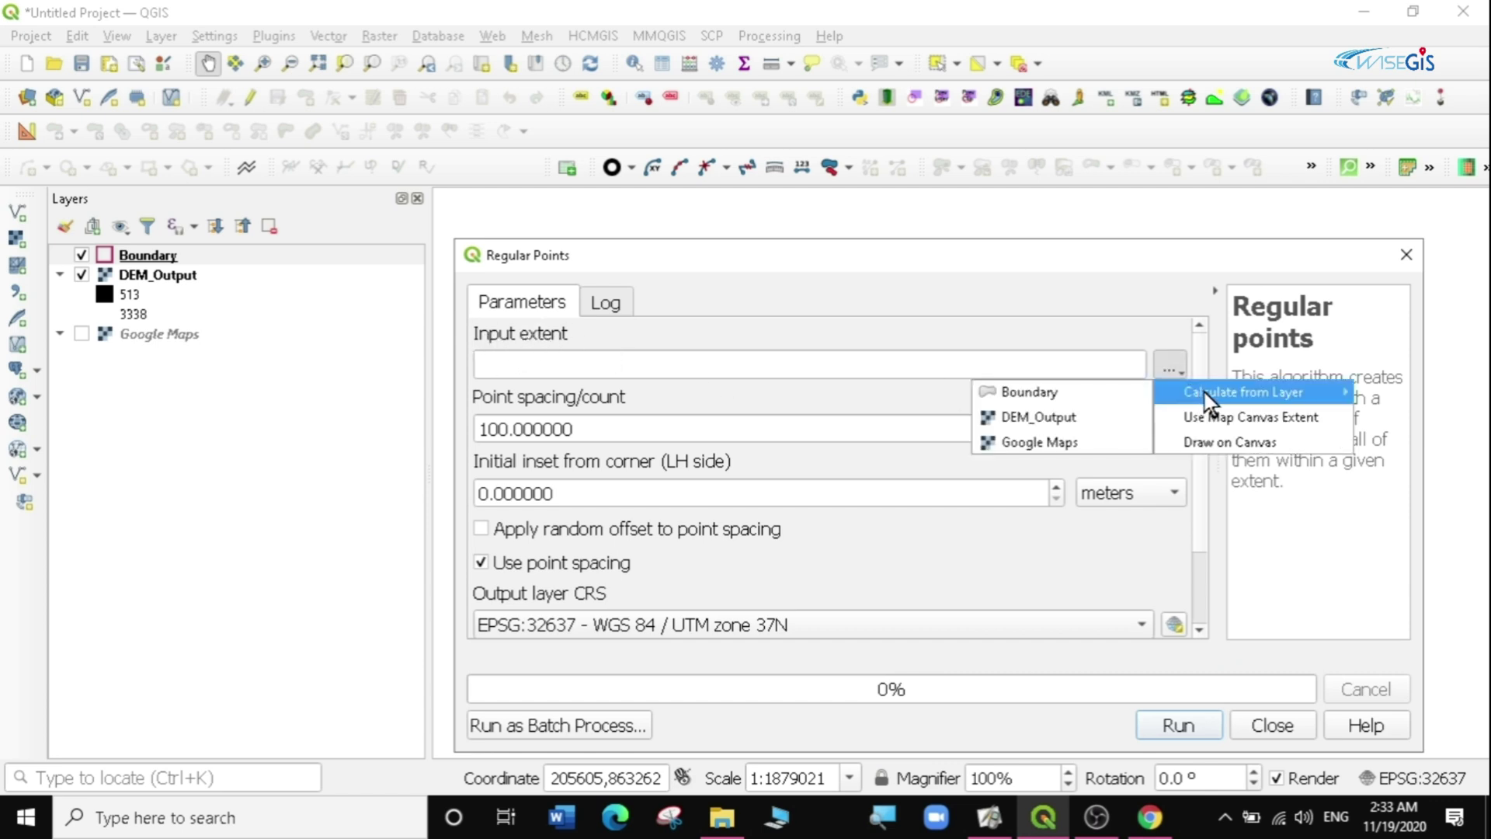
pyautogui.click(1042, 395)
pyautogui.click(1171, 370)
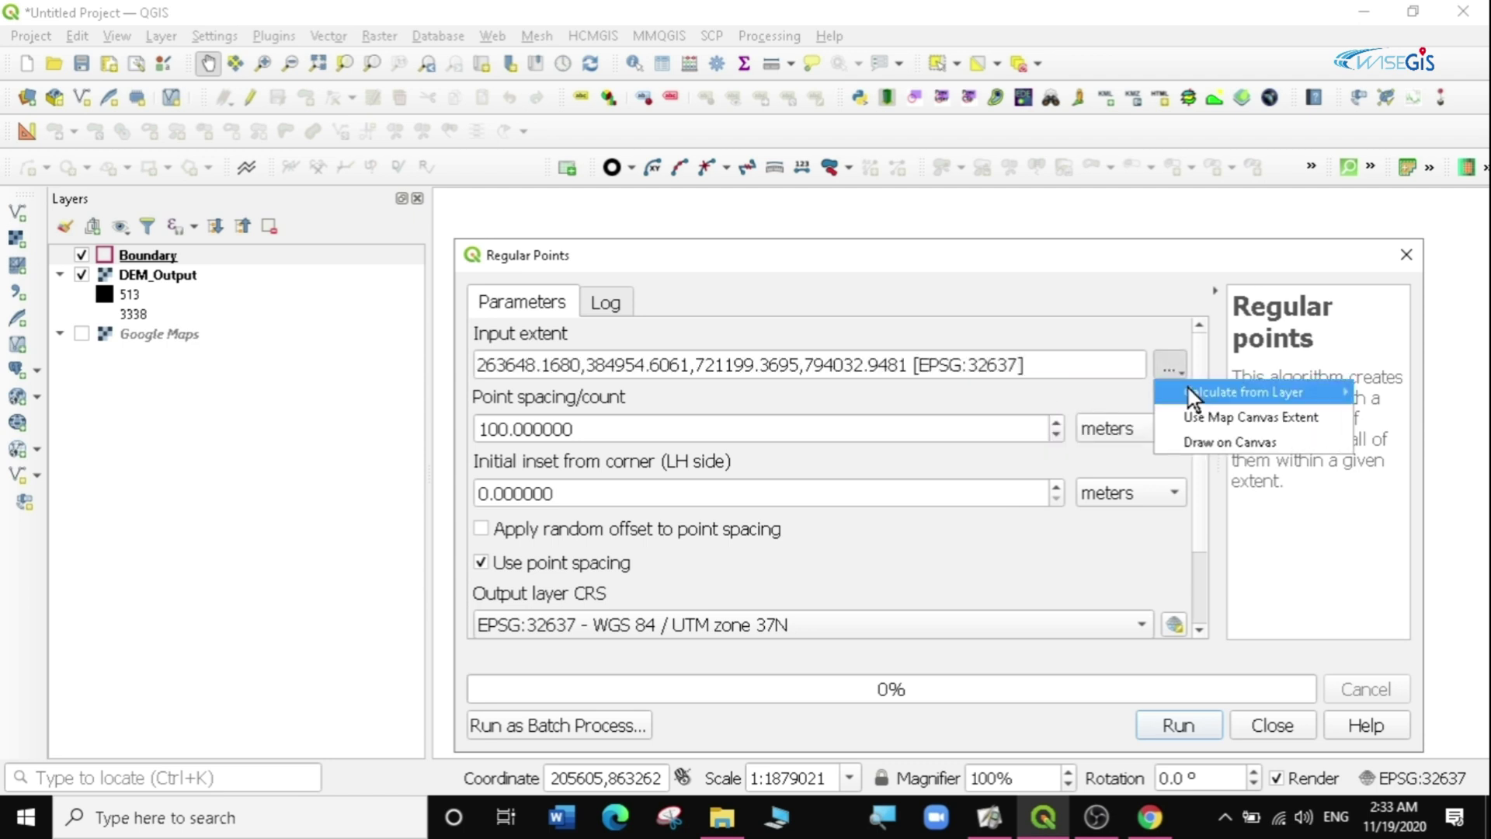
pyautogui.moveTo(1196, 391)
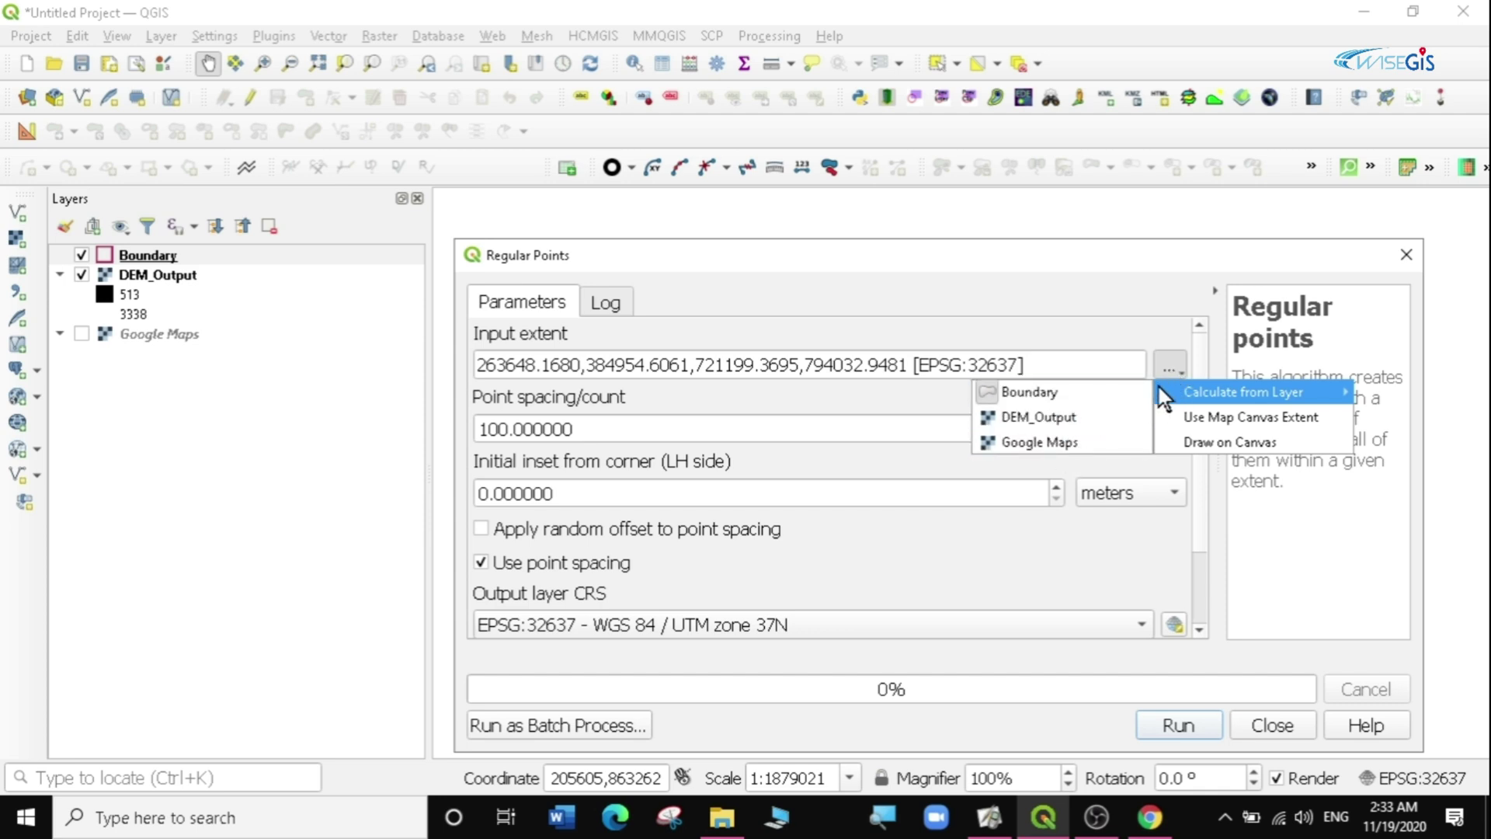
pyautogui.click(1171, 365)
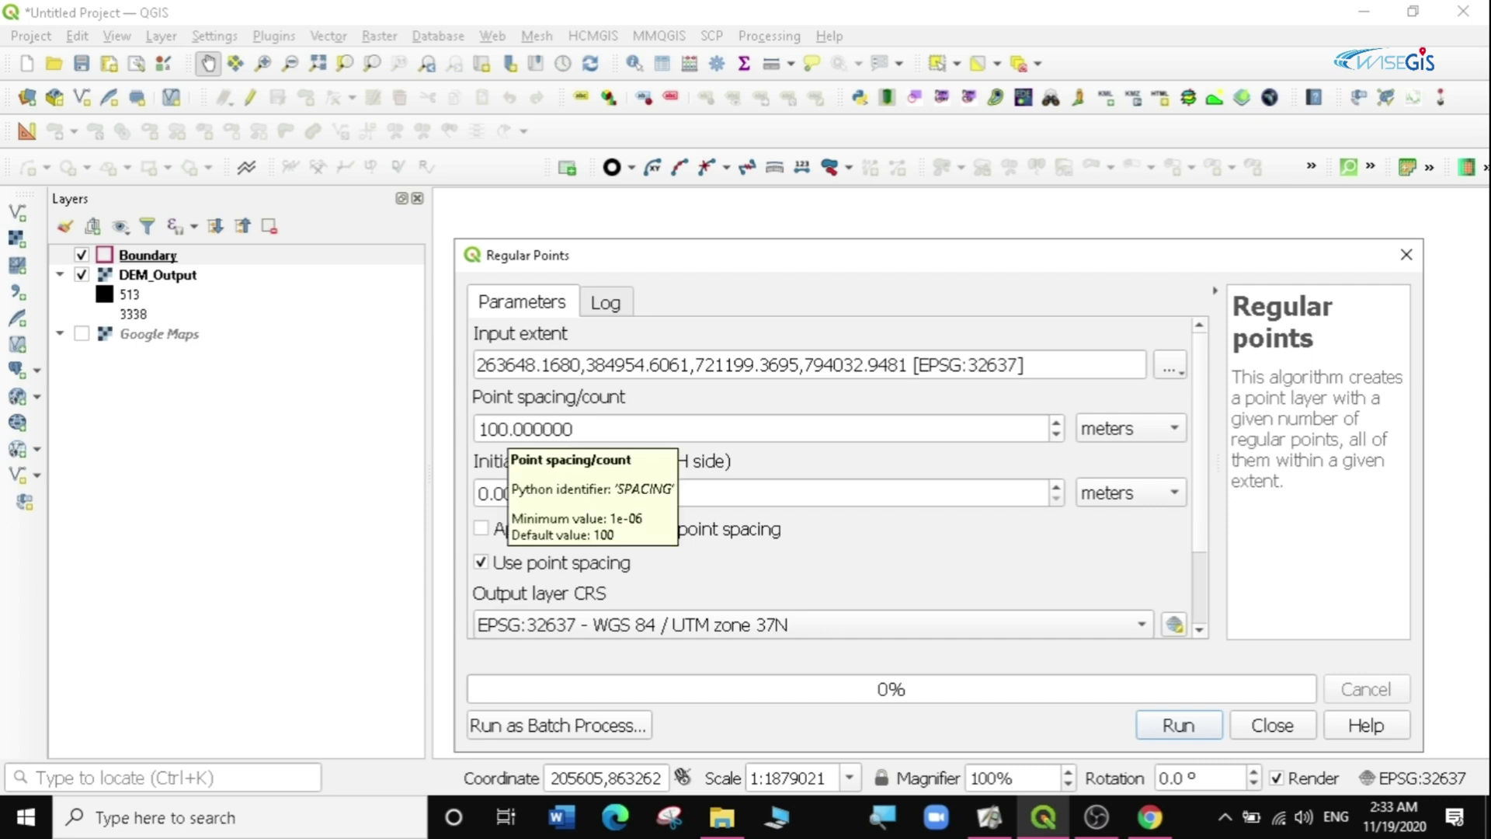
# Step: Change the point spacing from 100 to 2000 meters
pyautogui.click(511, 429)
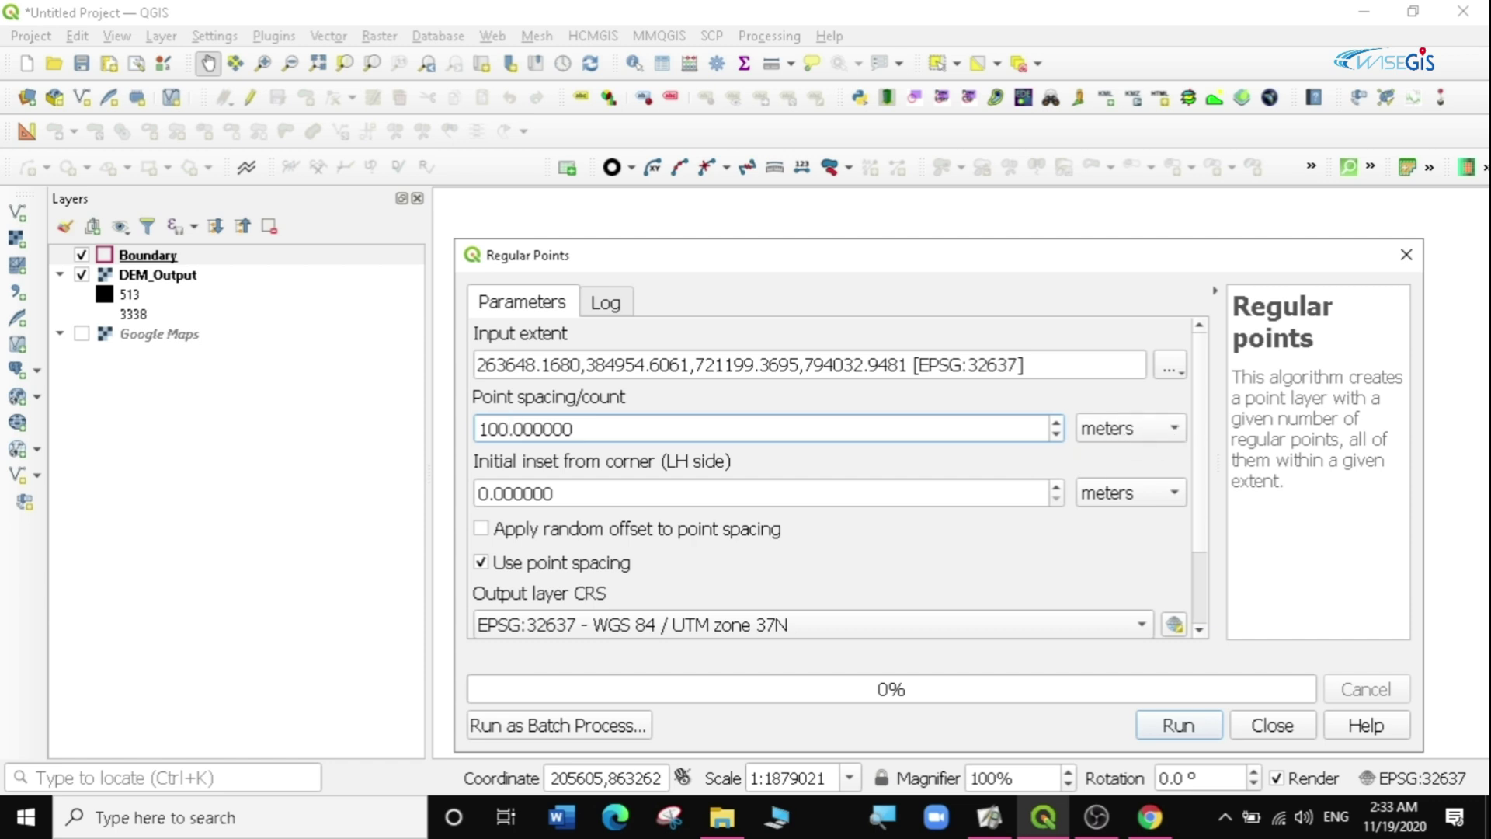
pyautogui.press('BackSpace')
pyautogui.press('BackSpace')
pyautogui.press('BackSpace')
pyautogui.write('2000')
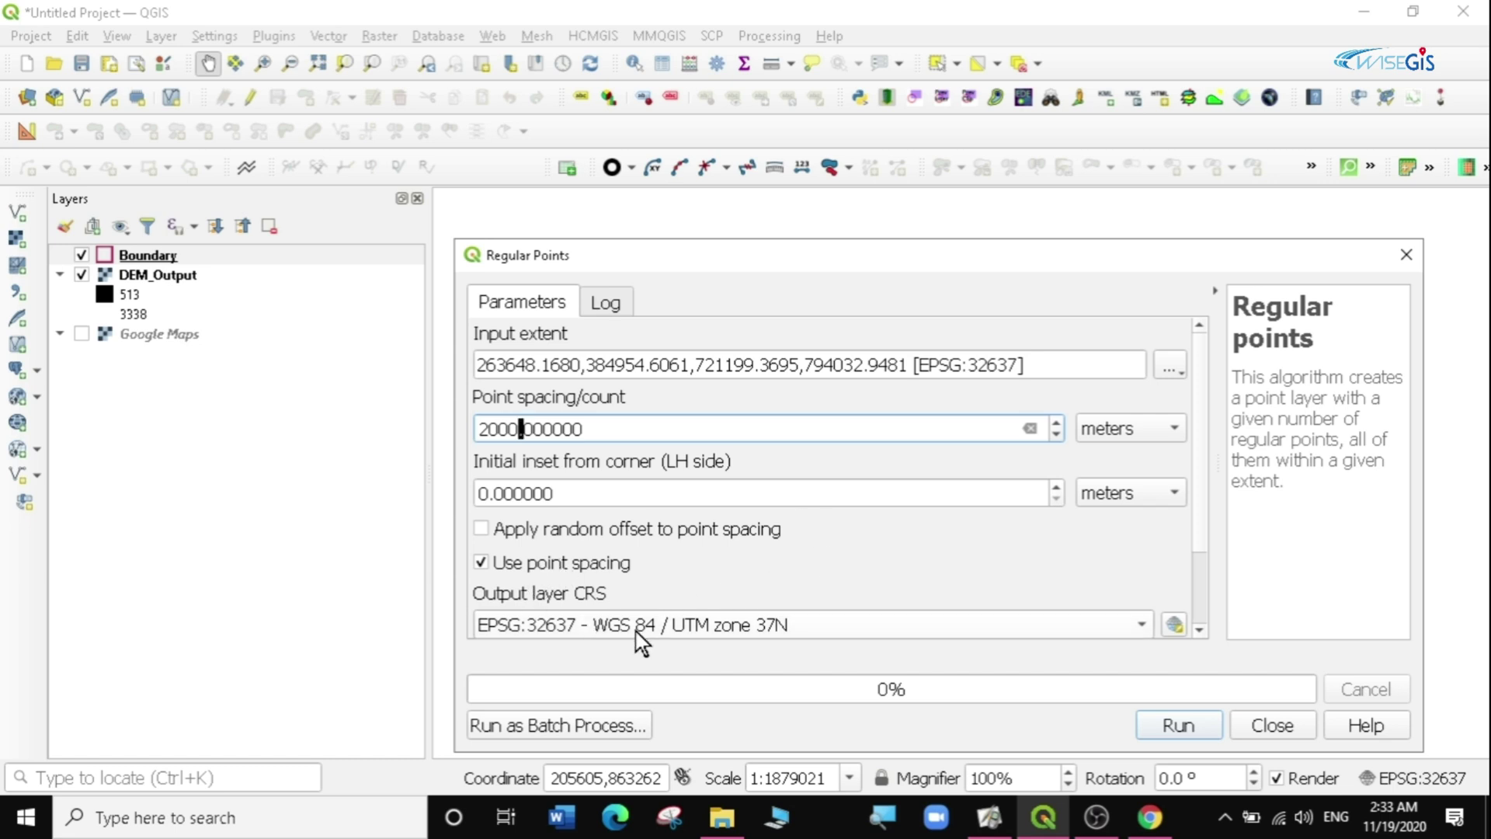
pyautogui.moveTo(1203, 509); pyautogui.dragTo(1202, 586)
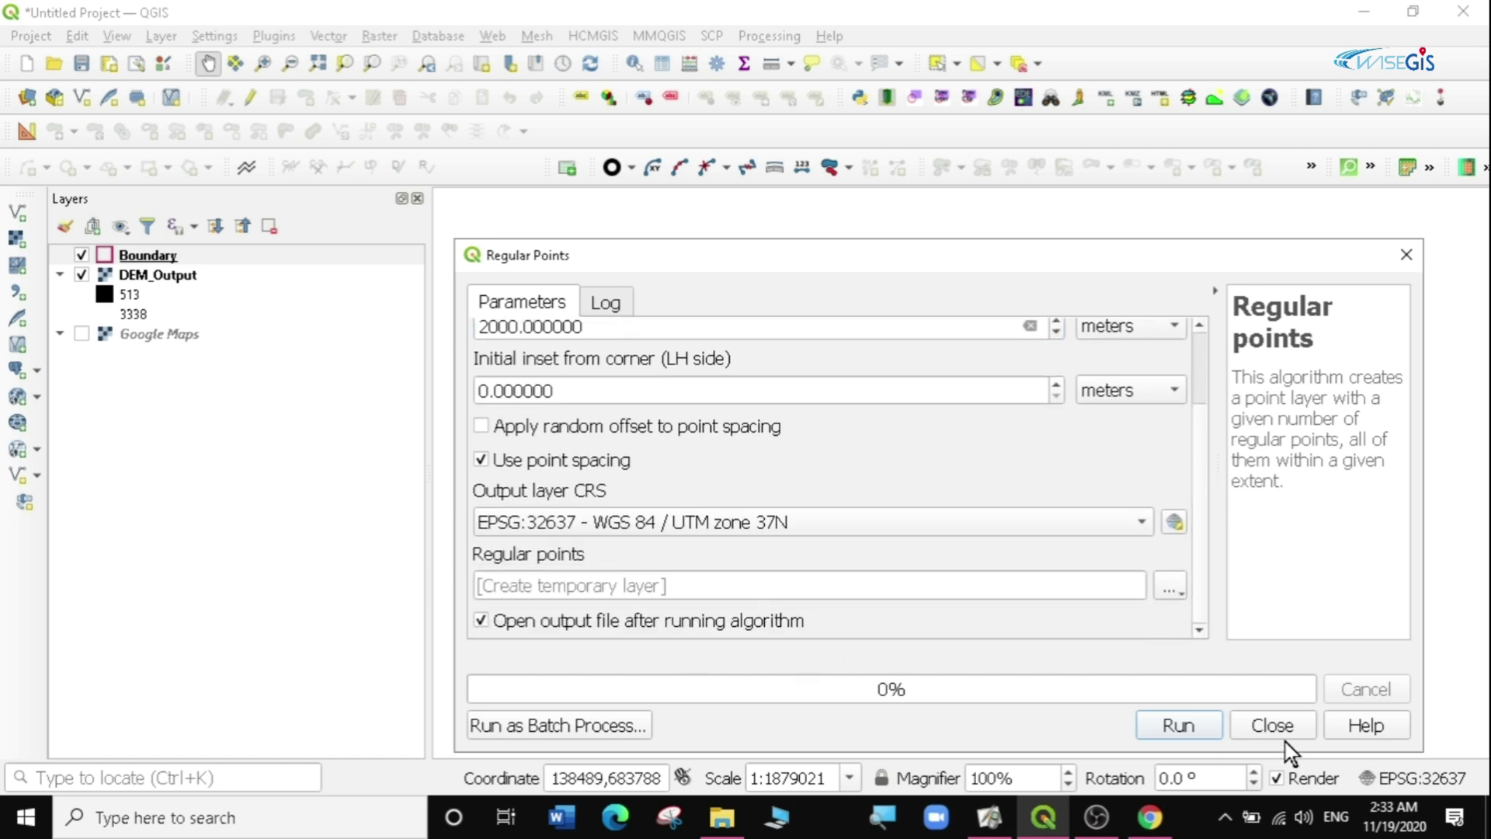
# Step: Generate the Regular points layer over the Boundary rectangle and zoom in to inspect the grid
pyautogui.click(1179, 726)
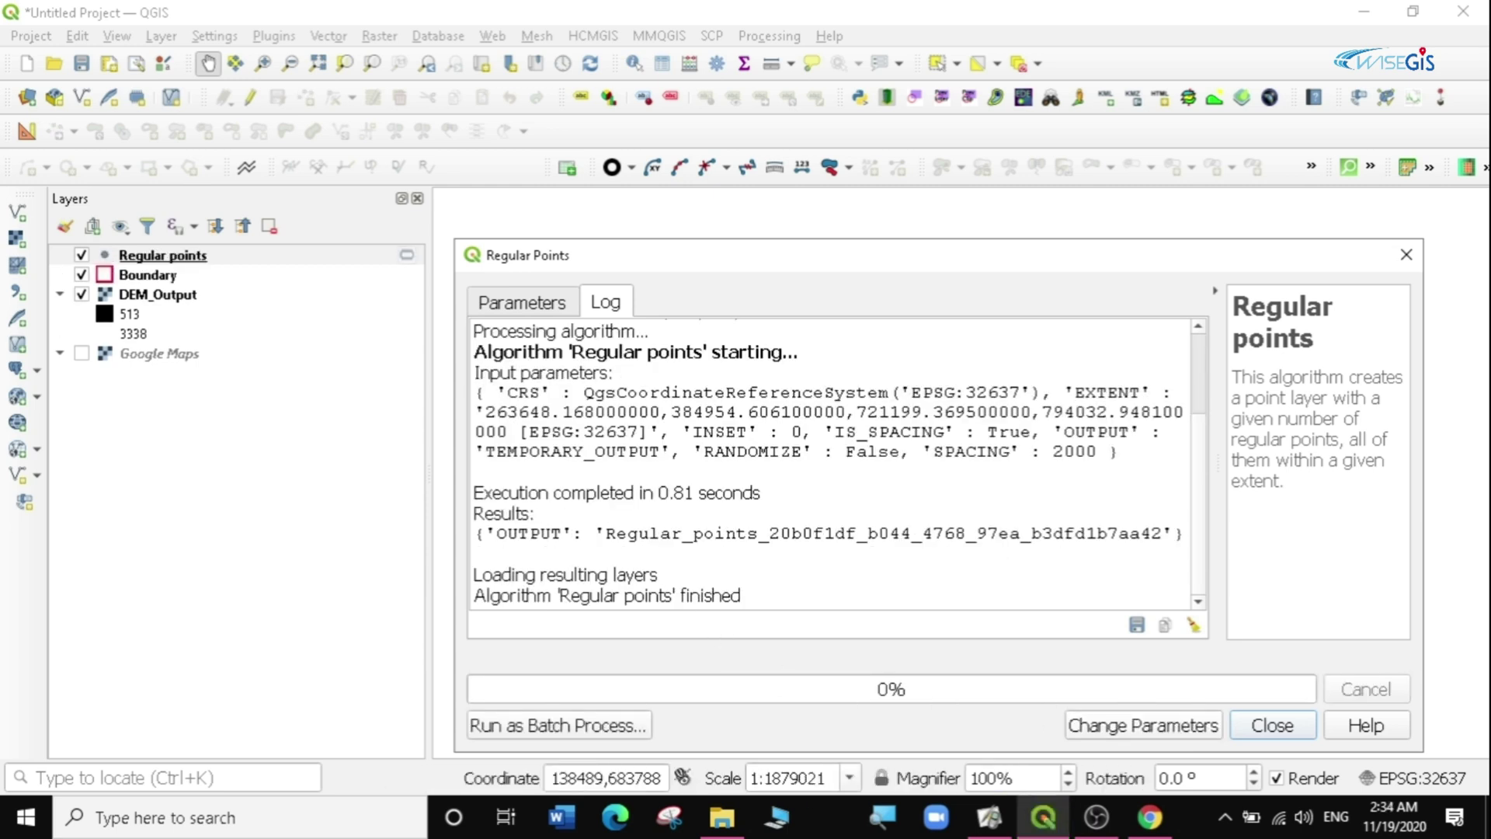
pyautogui.click(1405, 254)
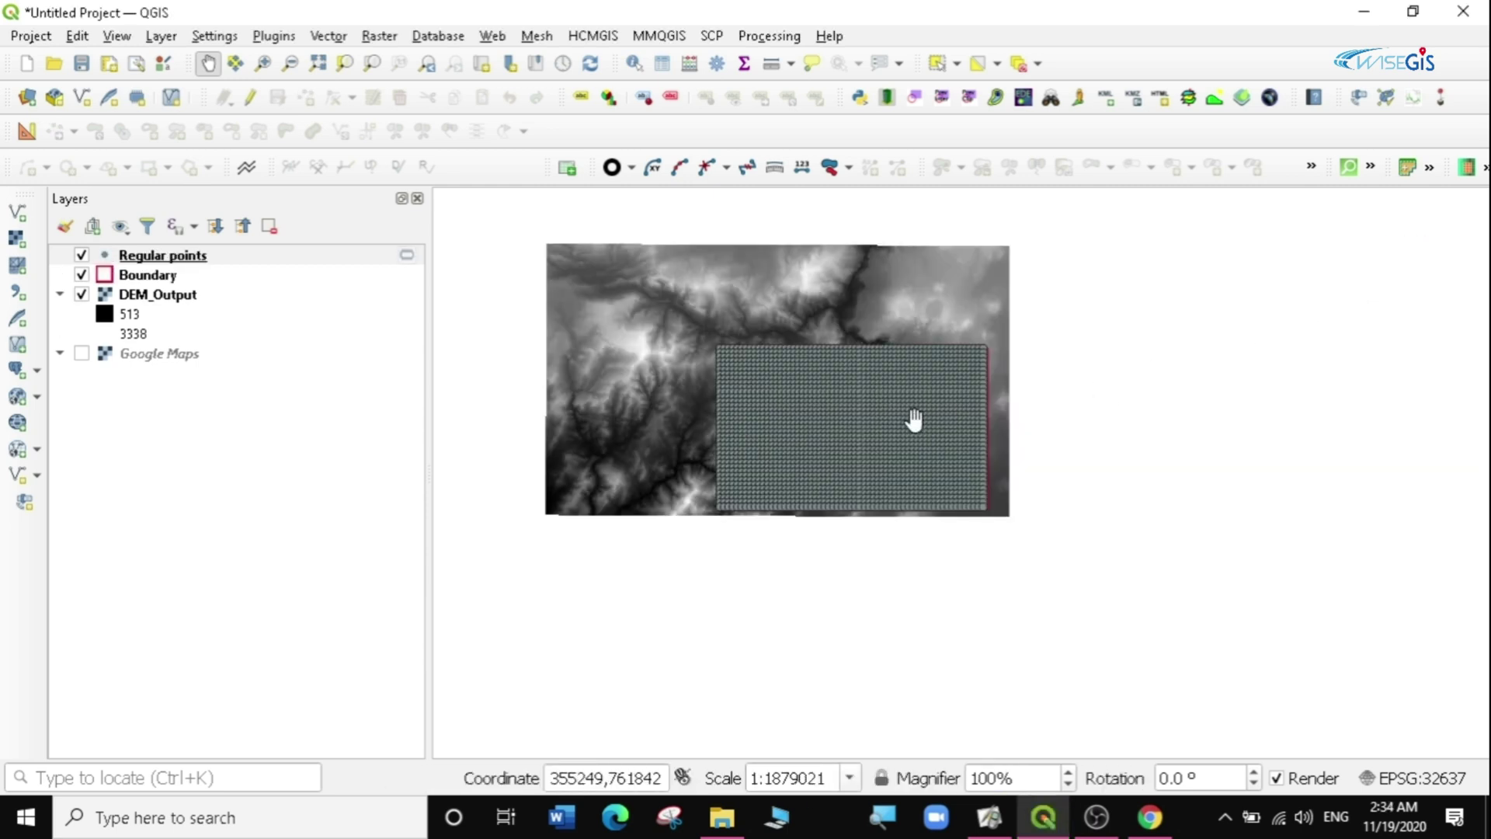
pyautogui.scroll(2, 769, 393)
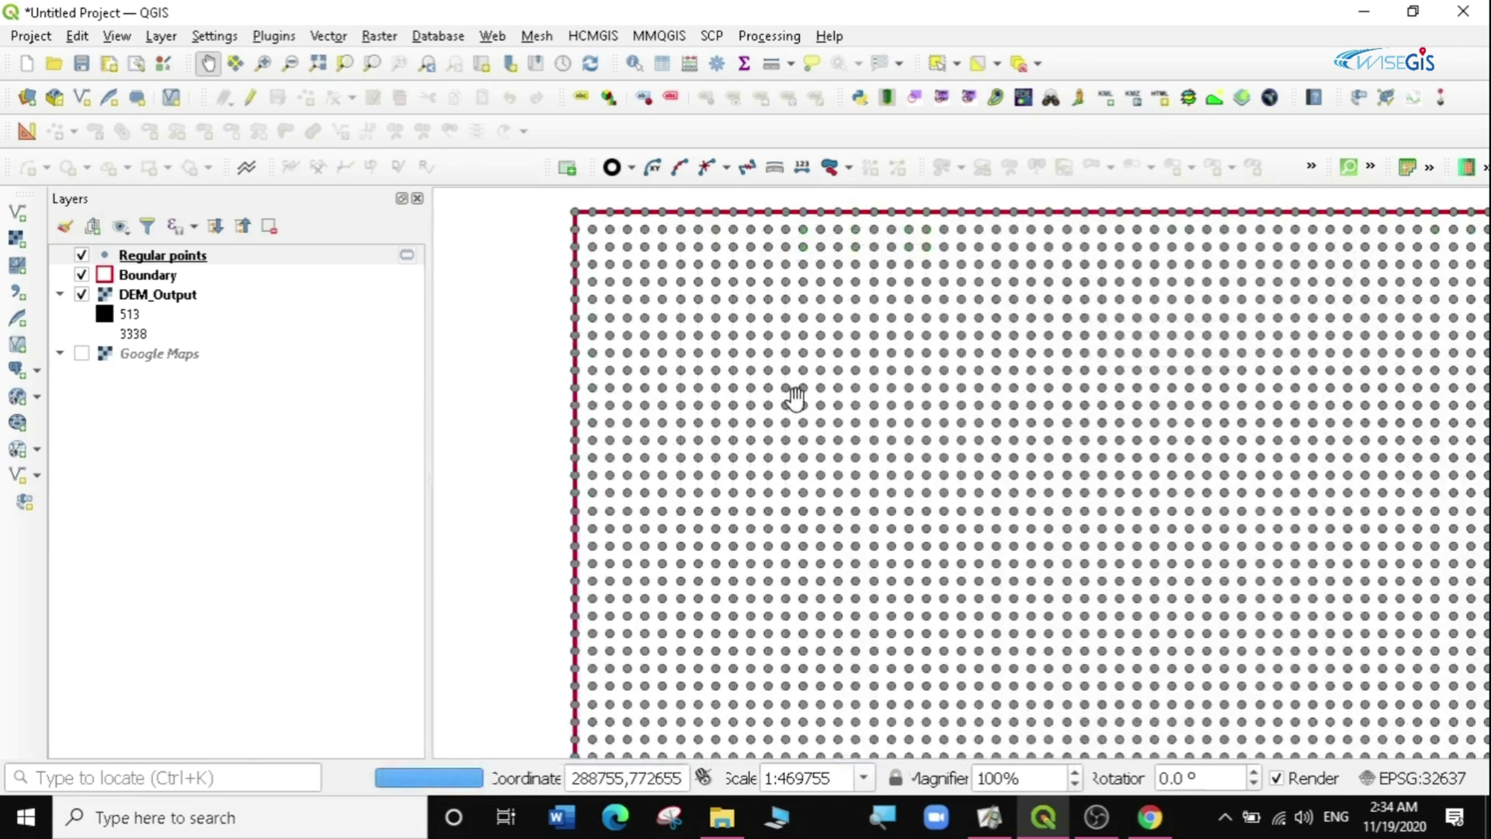
pyautogui.scroll(-1, 785, 398)
pyautogui.scroll(1, 777, 404)
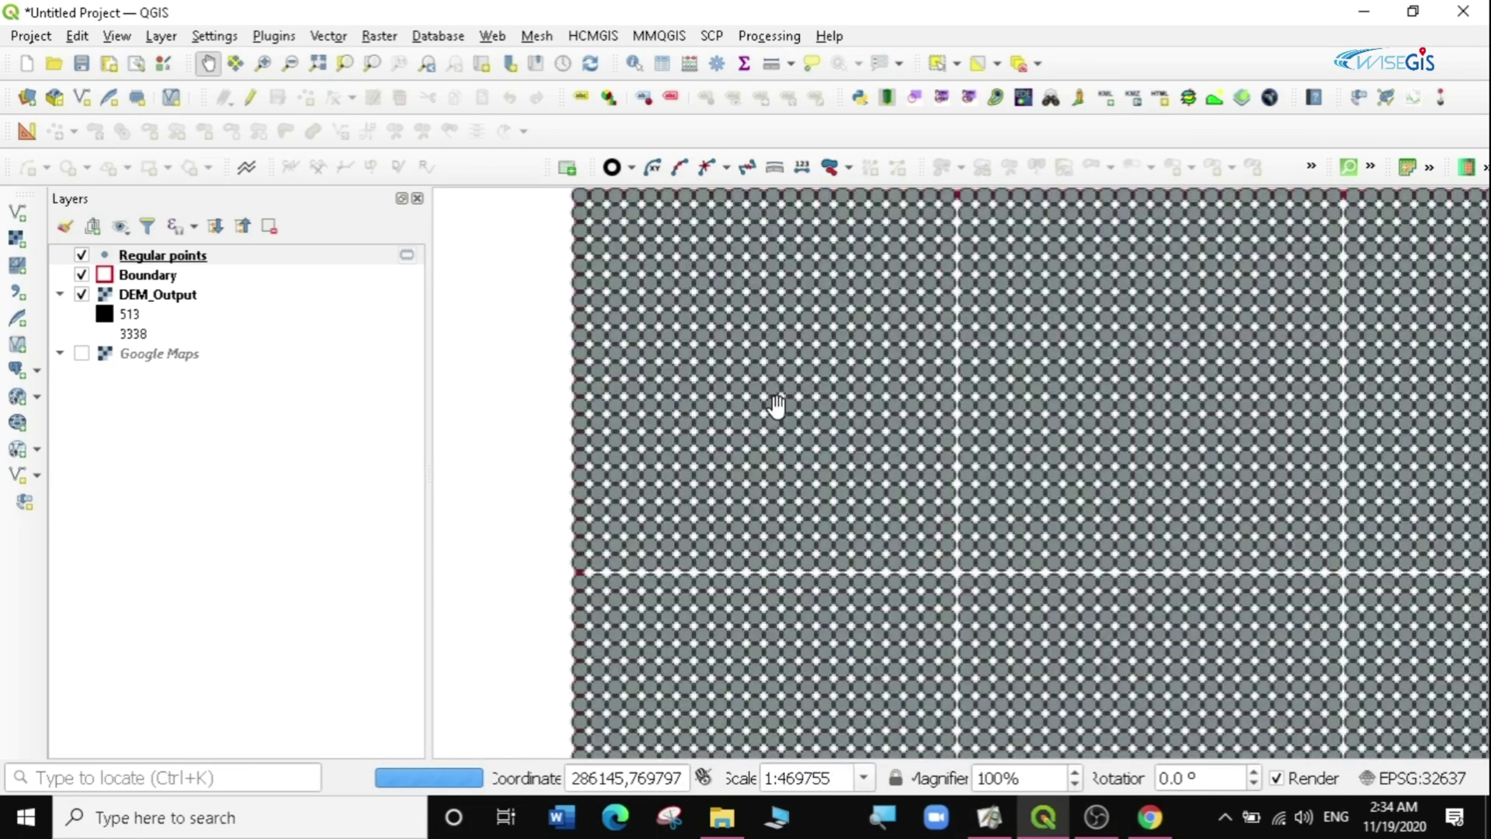
pyautogui.scroll(-1, 767, 394)
pyautogui.scroll(2, 766, 397)
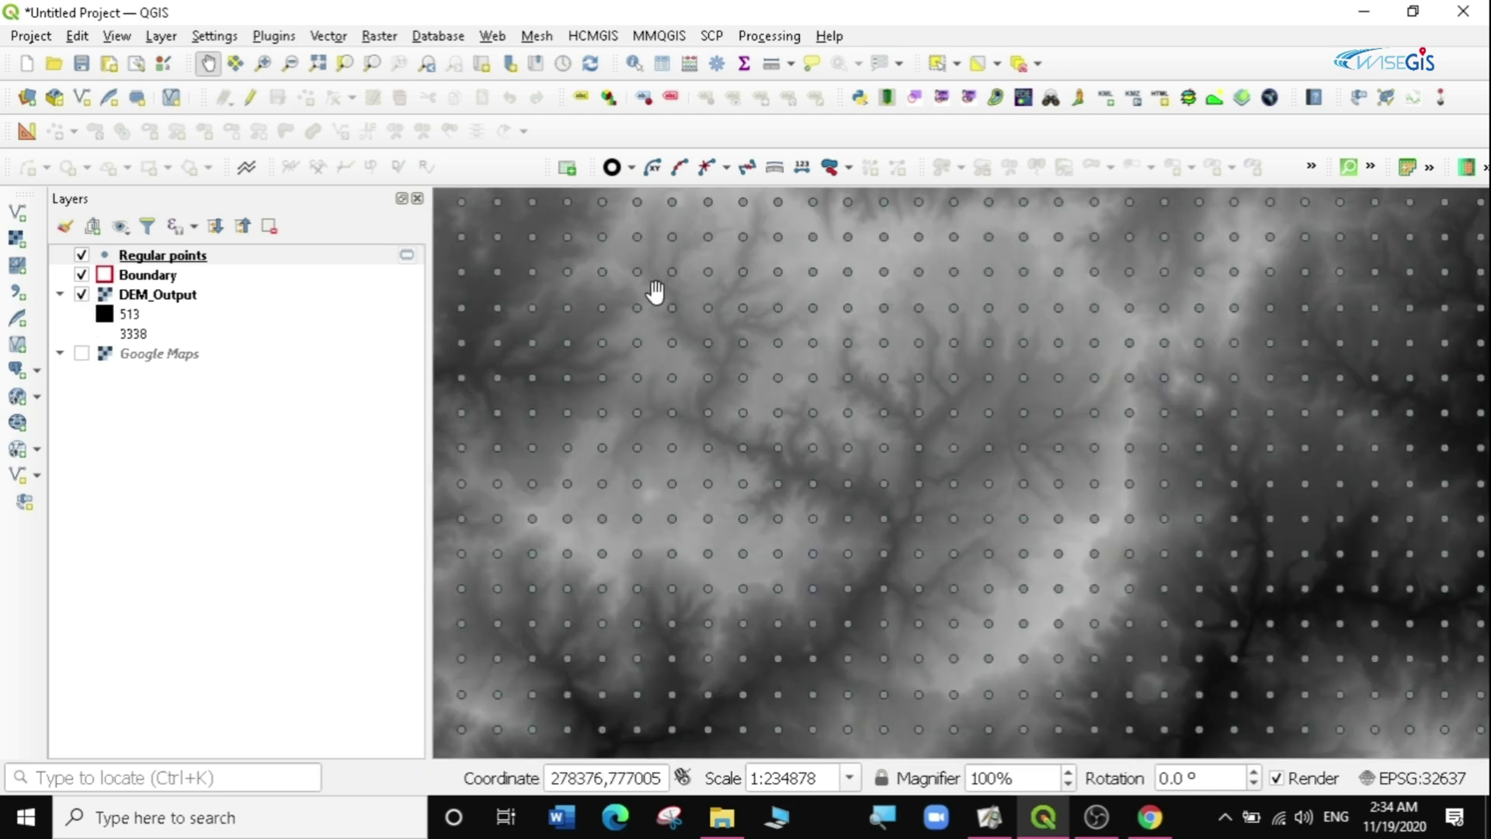
pyautogui.scroll(2, 726, 323)
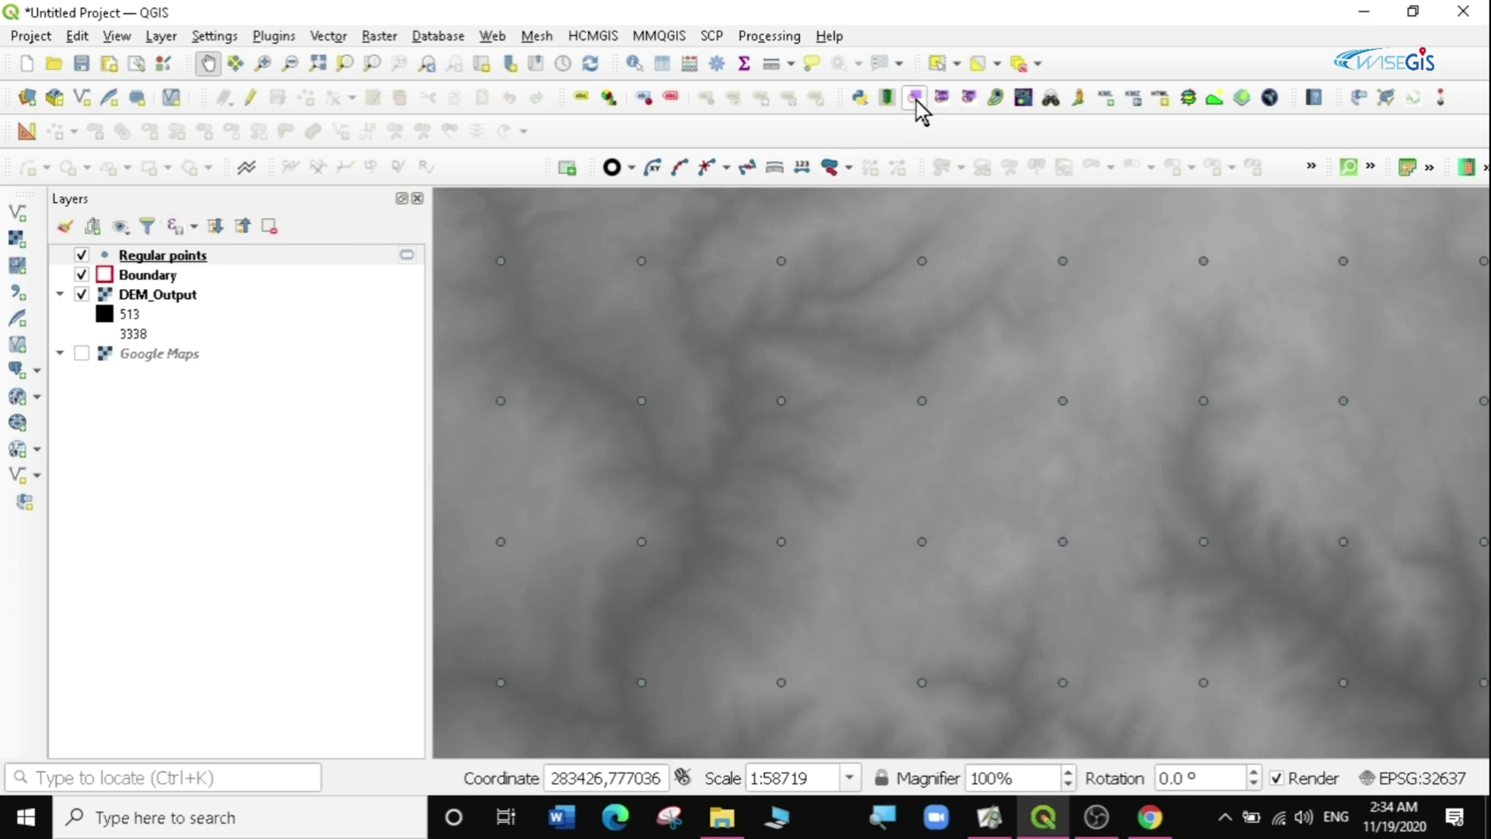
pyautogui.click(790, 64)
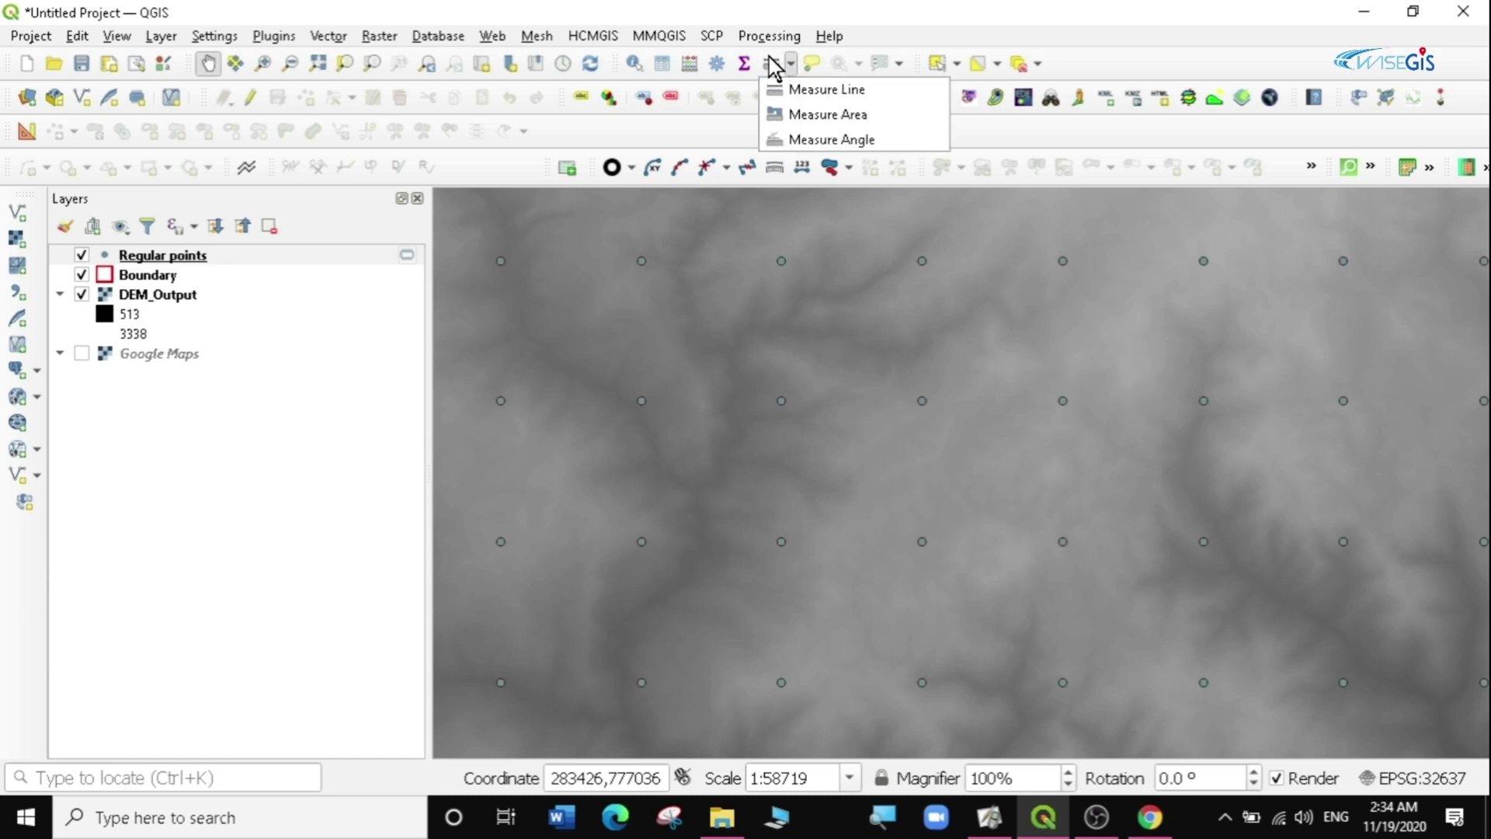
# Step: Measure Line between two neighbouring grid points, reading 1999.652 m
pyautogui.click(808, 89)
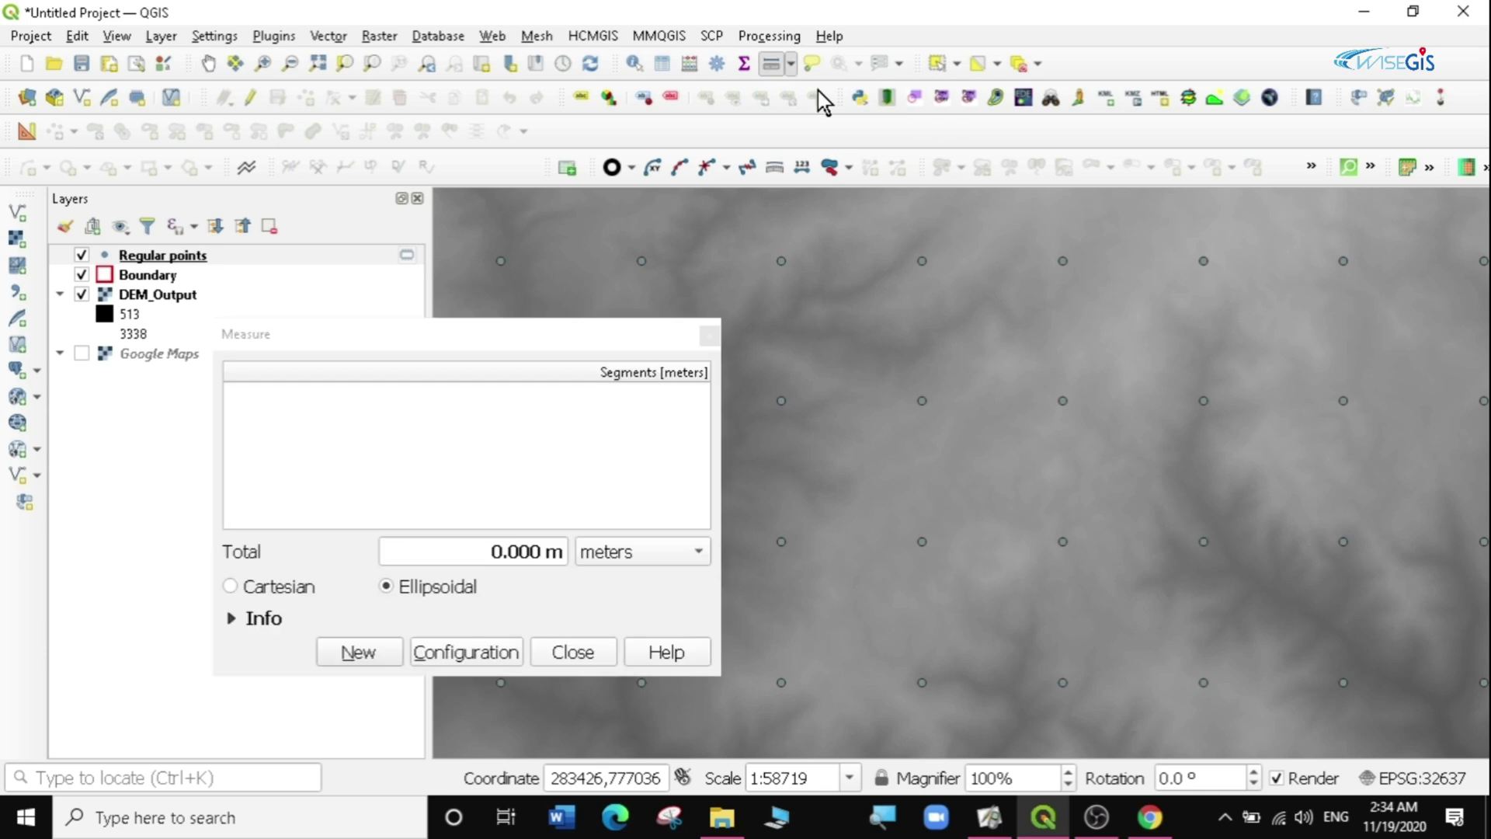
pyautogui.click(779, 259)
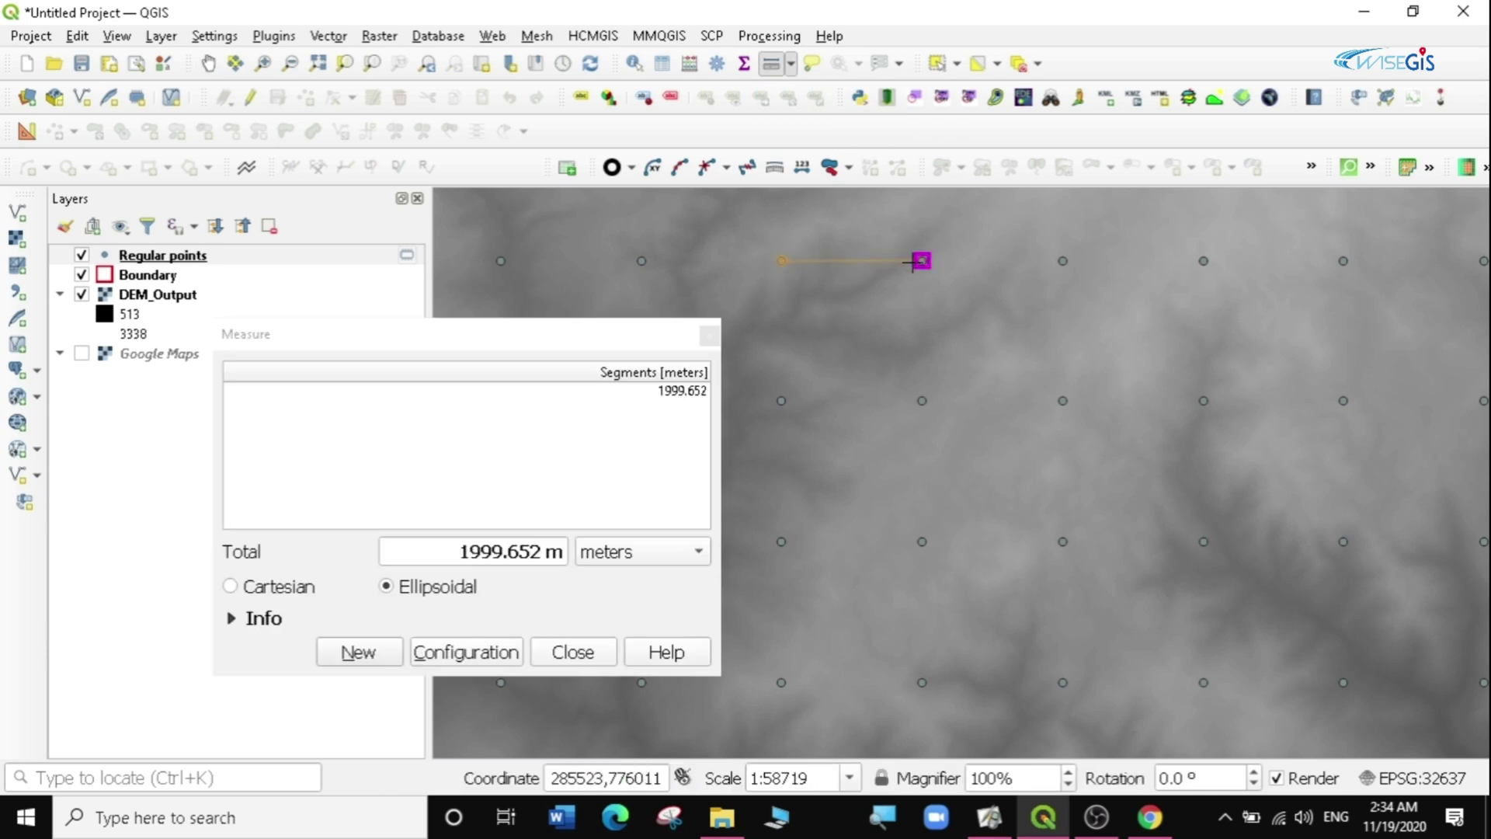